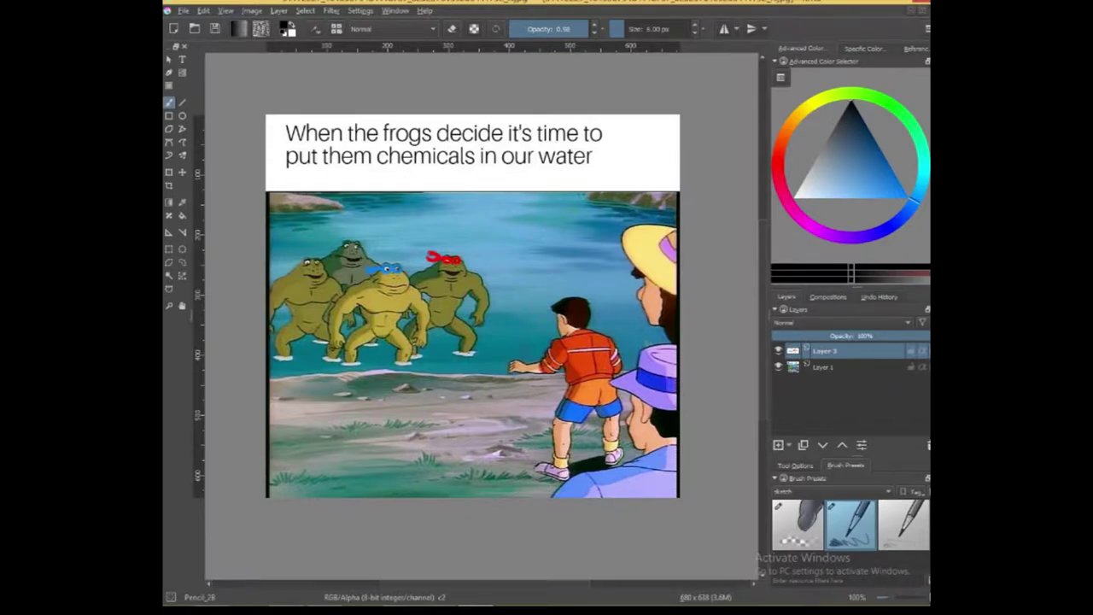
- Examine the frog meme and the blue and red masks already painted on two frogs, from overview to close-up
scroll(366, 329, up, 3)
scroll(385, 302, up, 1)
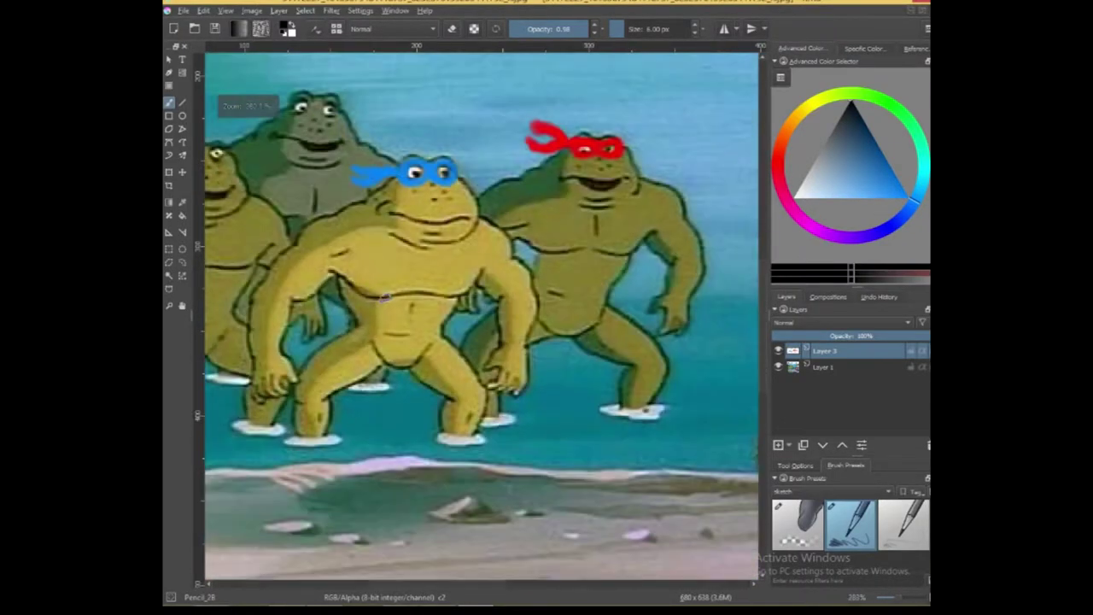
scroll(388, 355, down, 2)
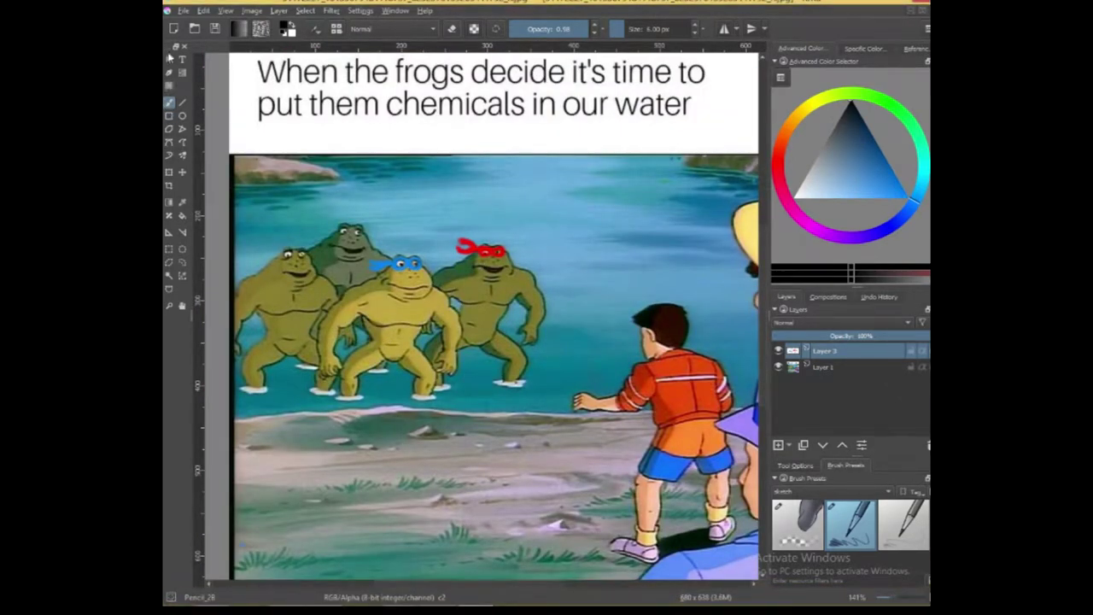
mouse_move(787, 601)
scroll(497, 344, down, 3)
scroll(442, 342, up, 2)
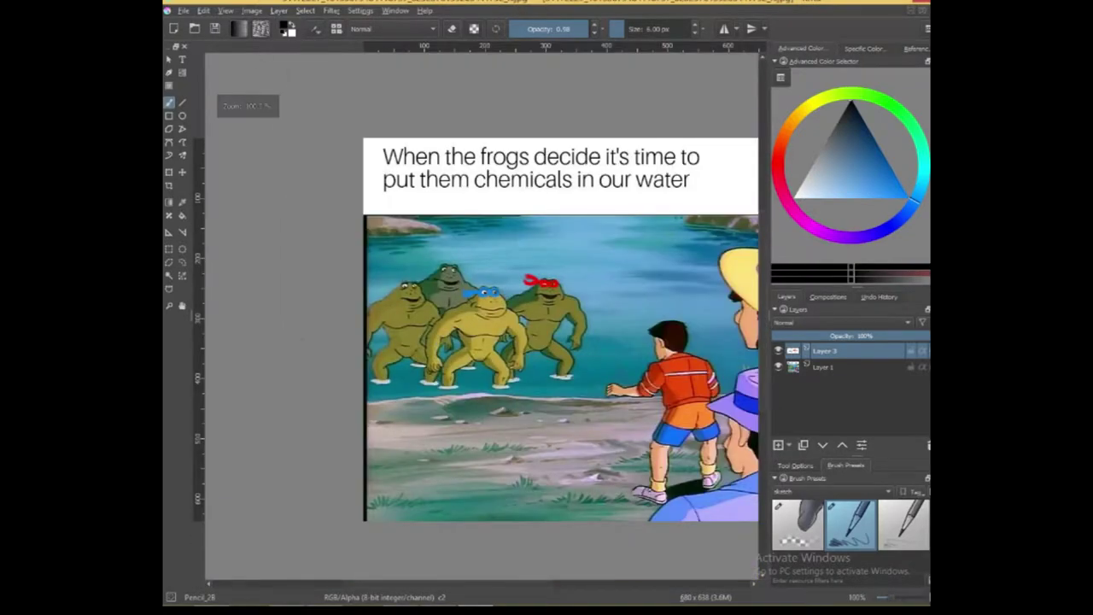
scroll(525, 325, up, 2)
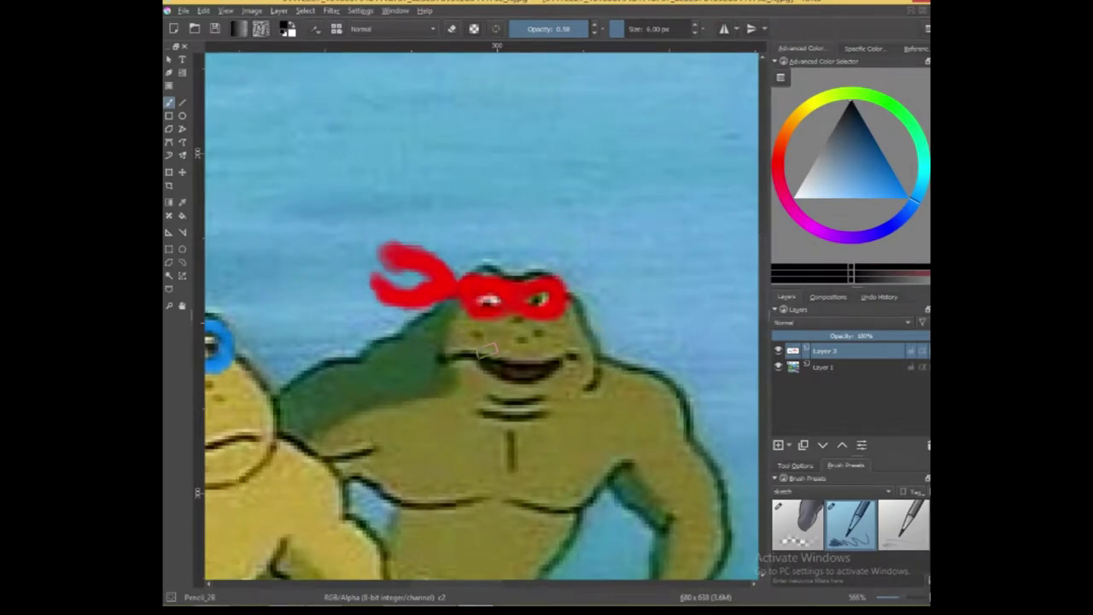
drag(526, 369, 547, 366)
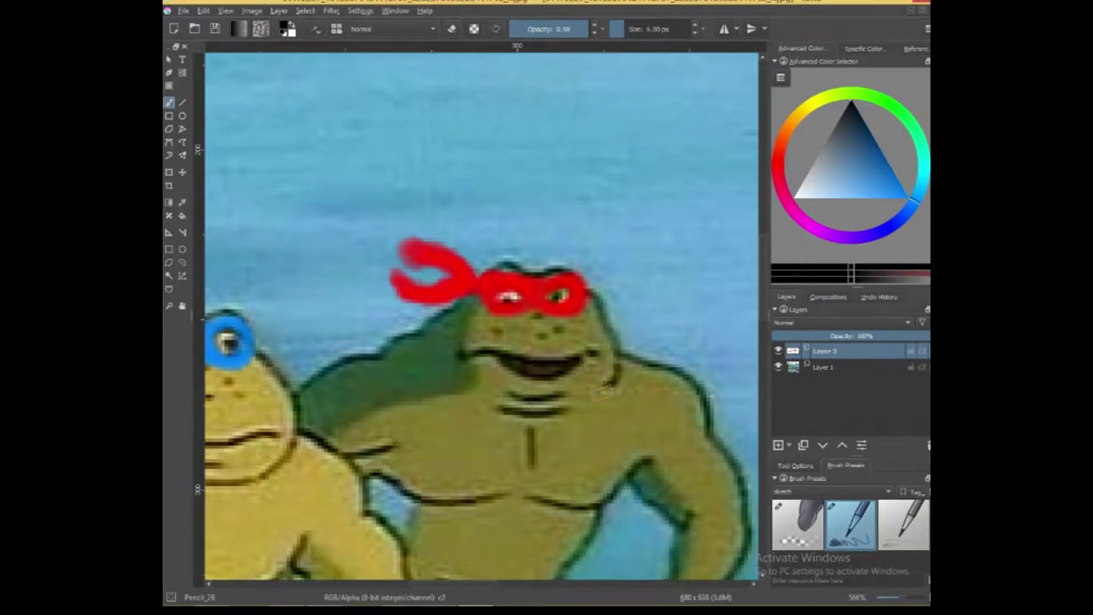
scroll(525, 402, down, 2)
drag(609, 399, 397, 409)
scroll(397, 409, down, 2)
drag(278, 425, 888, 598)
drag(758, 493, 520, 364)
scroll(601, 307, down, 4)
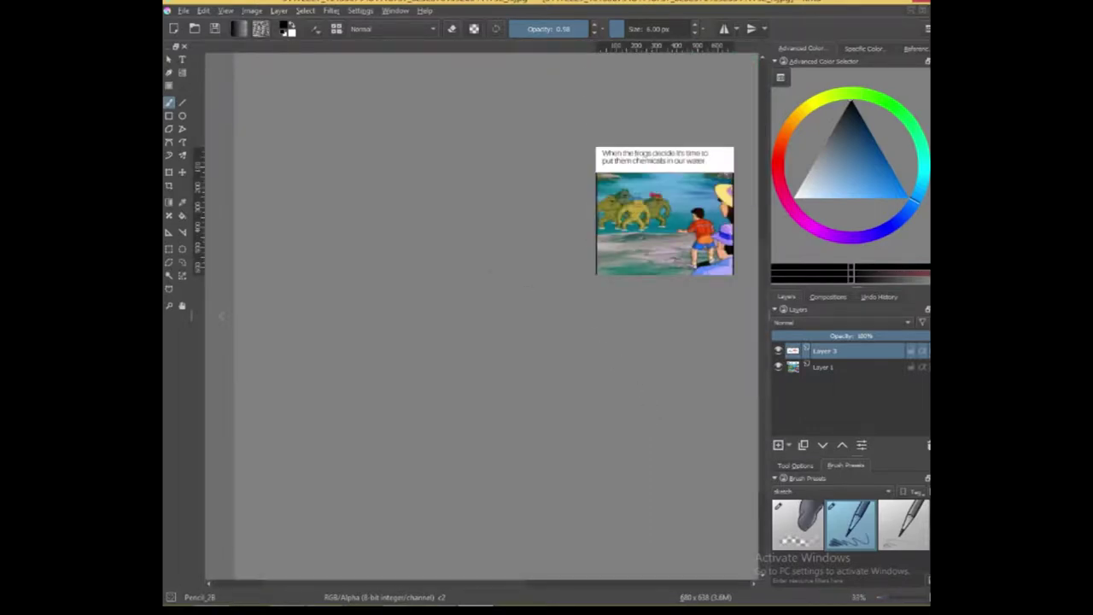
scroll(632, 193, up, 7)
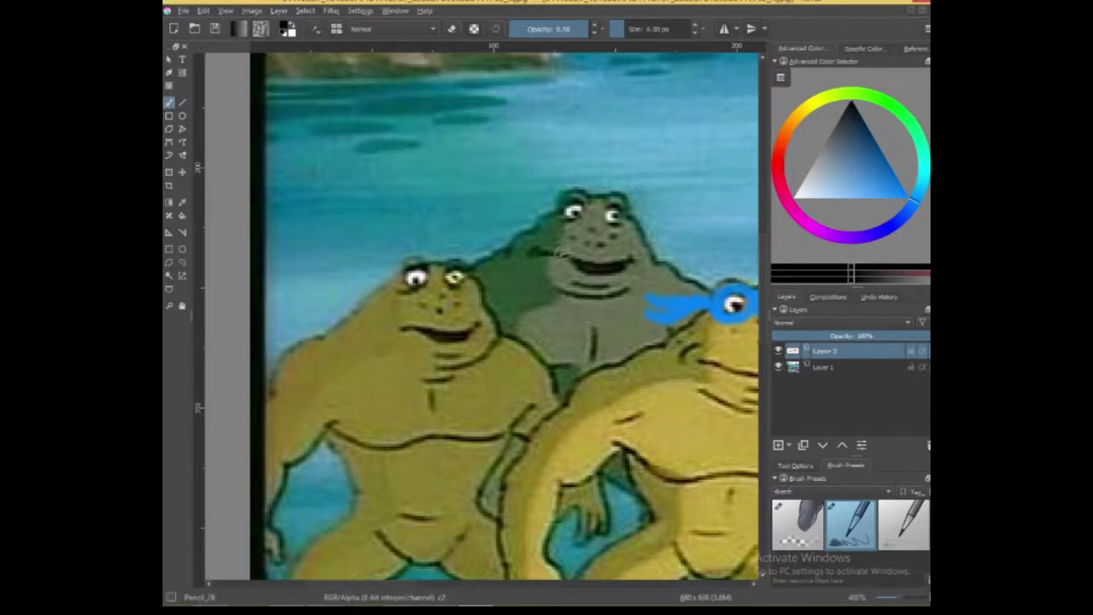
scroll(547, 277, down, 1)
drag(540, 280, 438, 274)
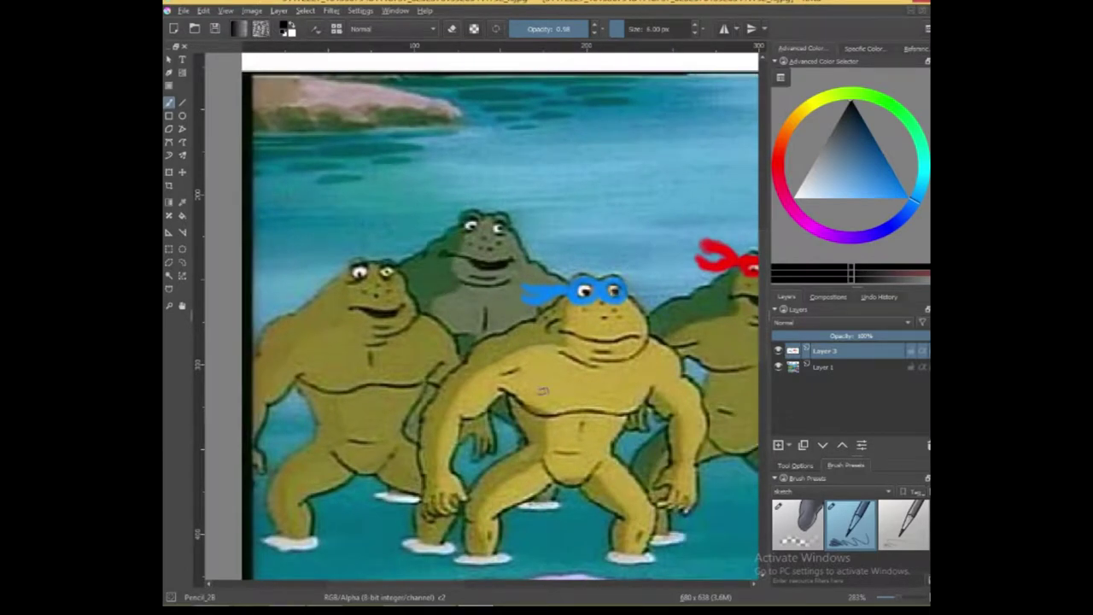
- Hide the painted mask layer to inspect the original frogs underneath, and restore it as the visible, active layer
click(825, 366)
click(778, 350)
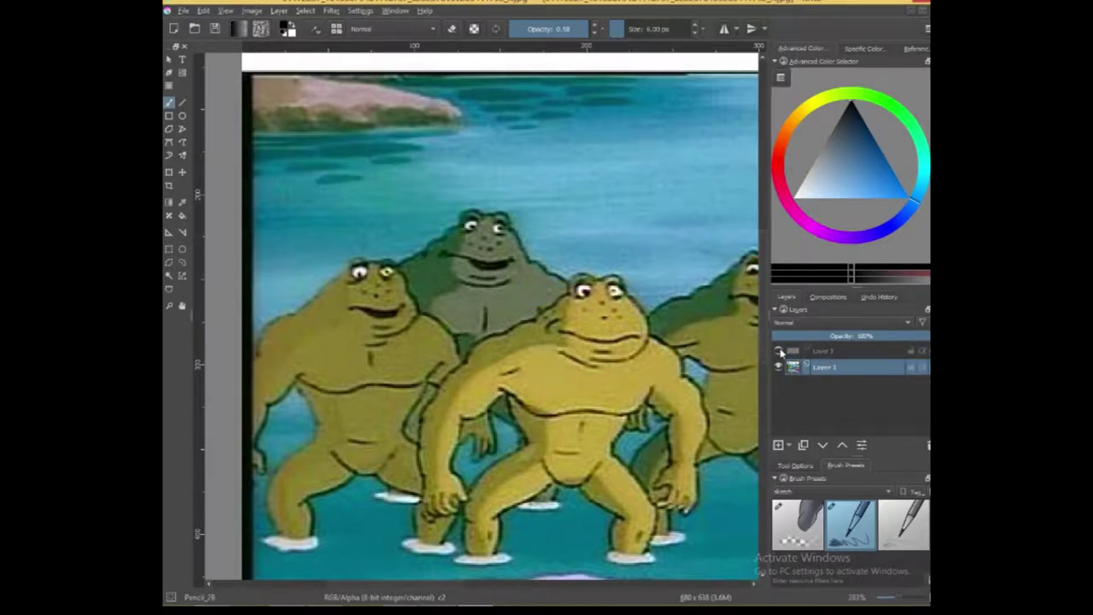
scroll(575, 321, up, 3)
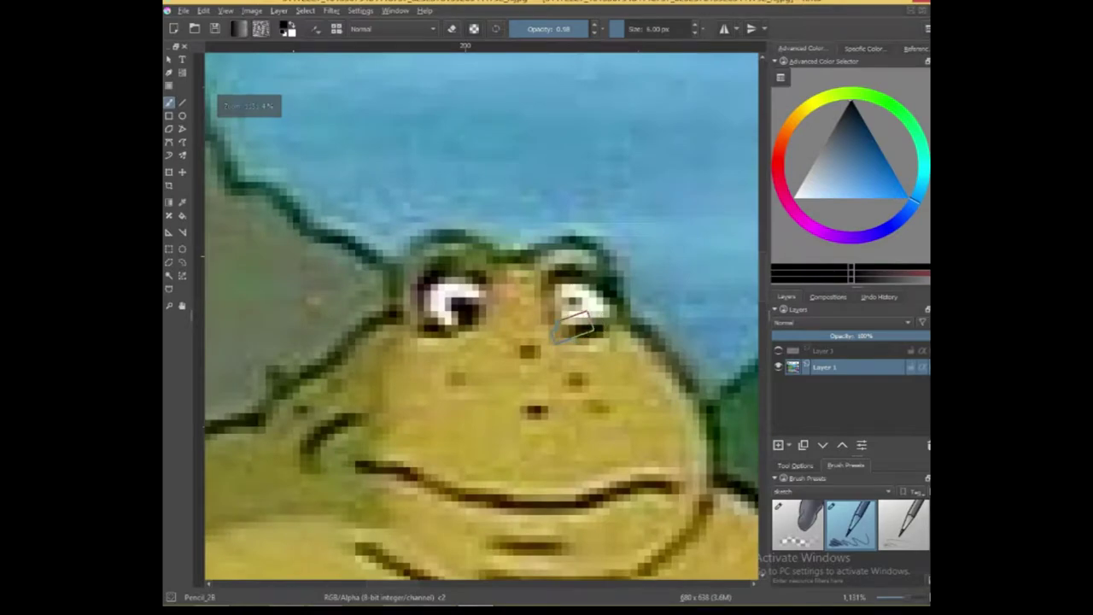
scroll(575, 322, down, 4)
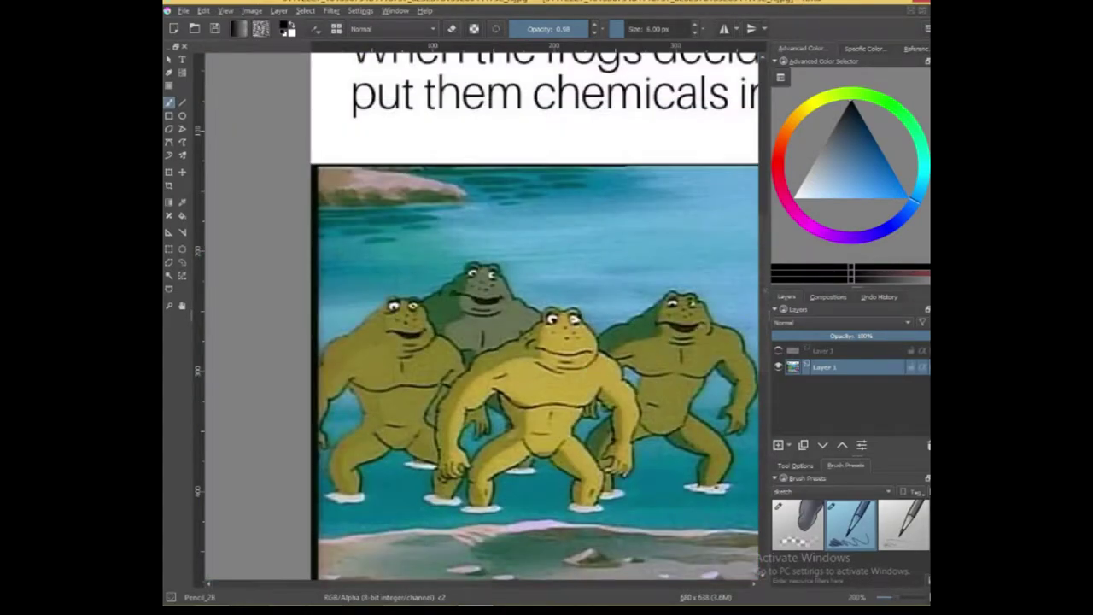
scroll(696, 328, up, 3)
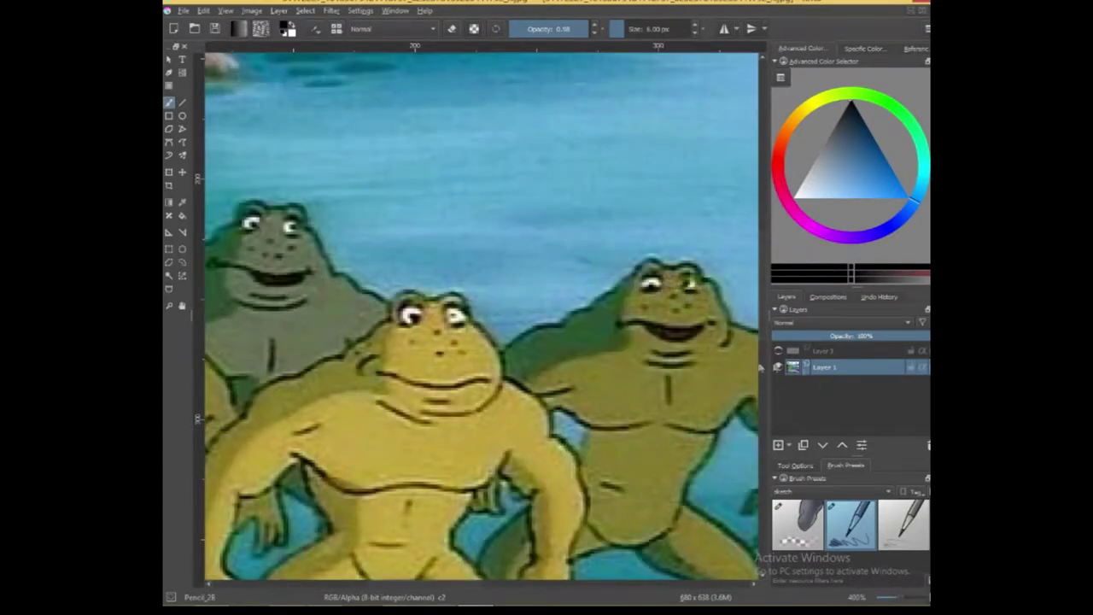
click(778, 350)
click(824, 352)
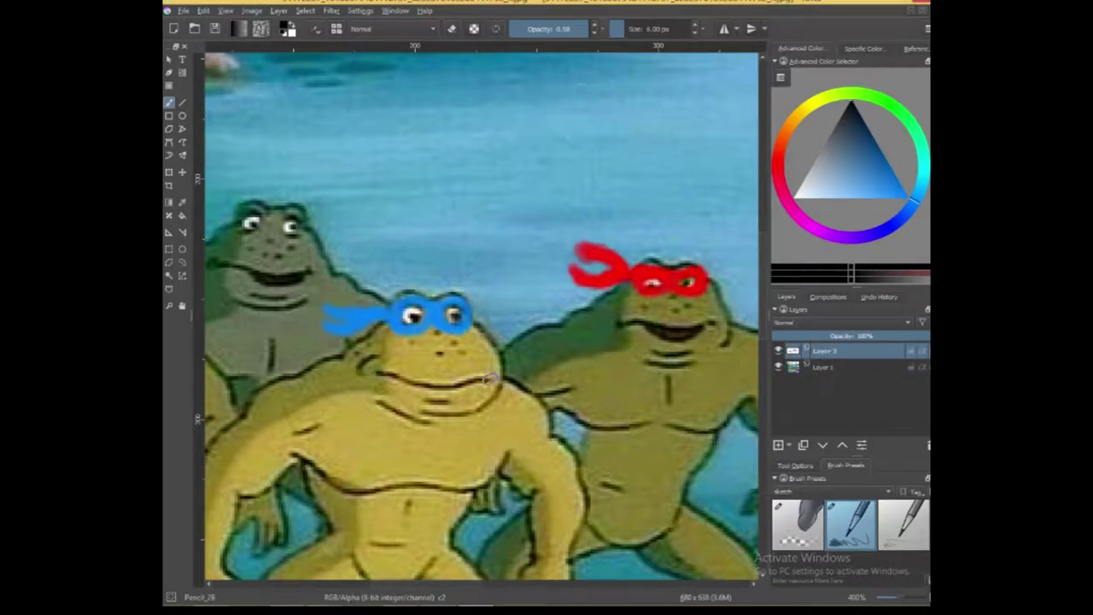
- Choose purple and paint a mask around both eyes of the leftmost frog with the pencil brush at 6 px
scroll(644, 394, down, 1)
scroll(434, 352, up, 1)
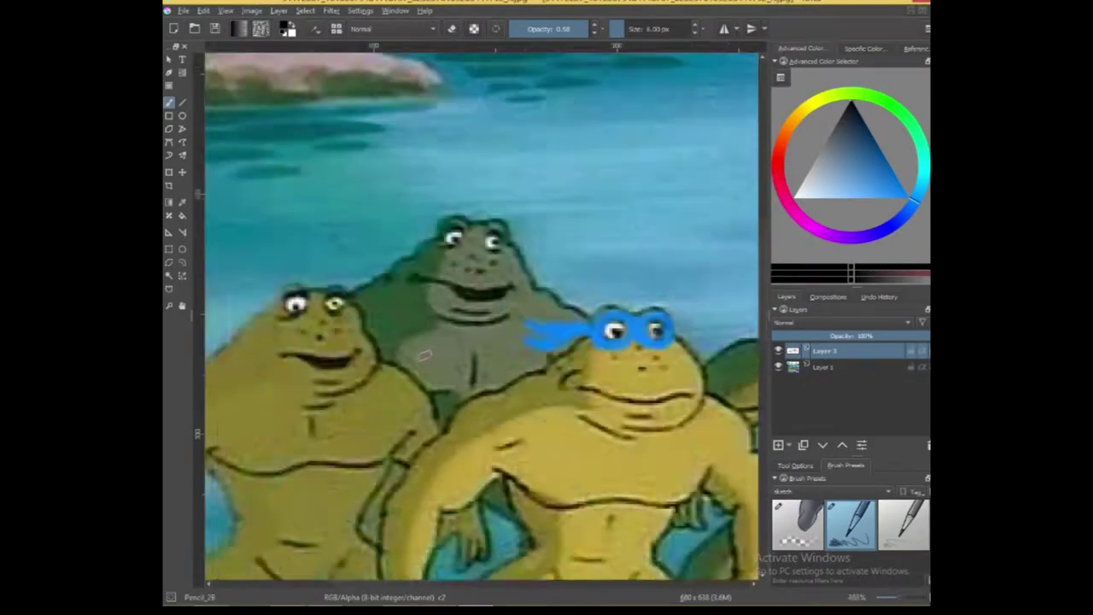
scroll(432, 356, down, 1)
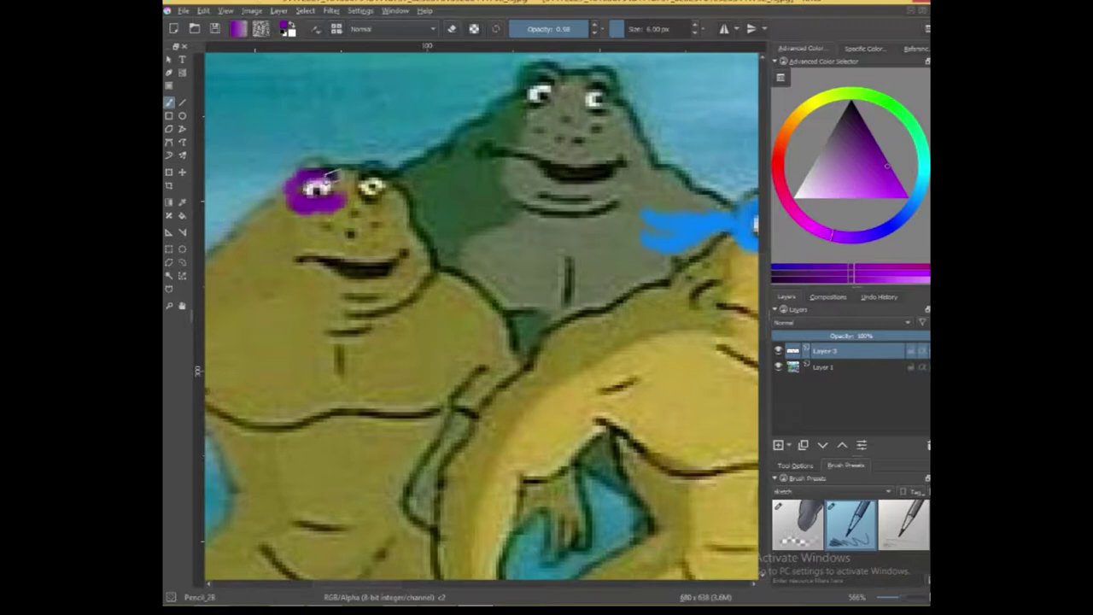
mouse_move(323, 183)
mouse_down()
mouse_move(390, 176)
mouse_move(352, 198)
mouse_move(389, 186)
mouse_move(382, 199)
mouse_move(392, 186)
mouse_move(347, 190)
mouse_move(373, 198)
mouse_move(304, 186)
mouse_move(330, 175)
mouse_move(286, 192)
mouse_up()
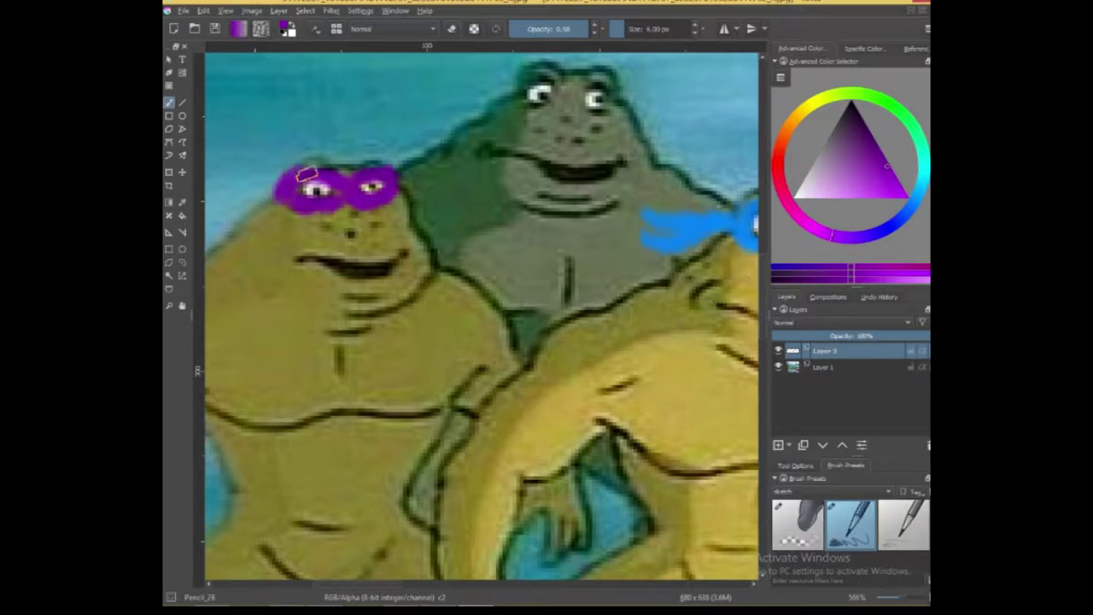
drag(397, 171, 396, 179)
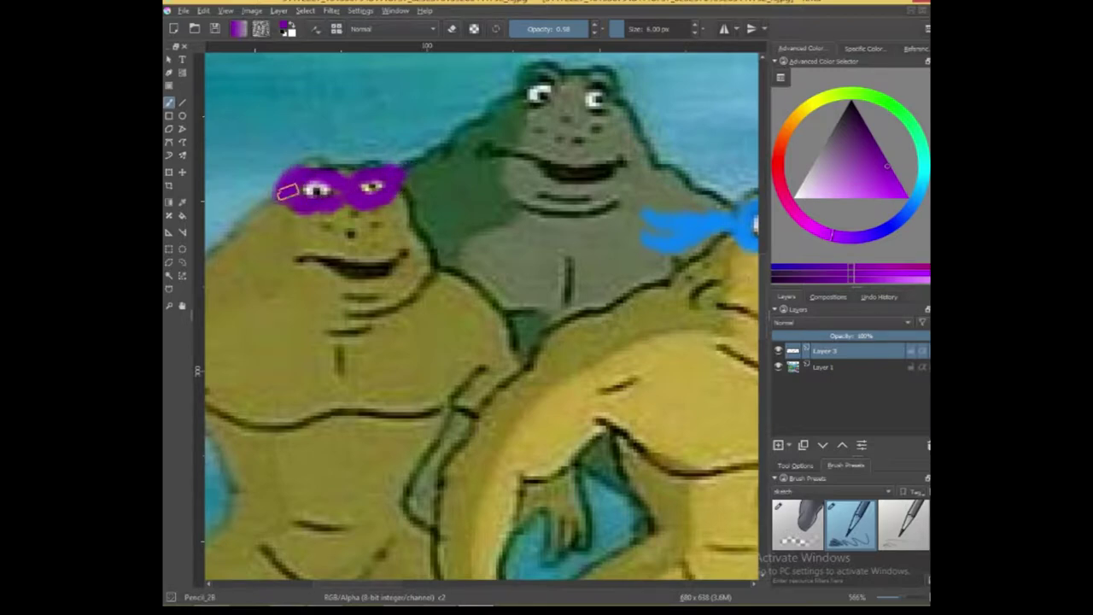
key(space)
drag(282, 198, 388, 204)
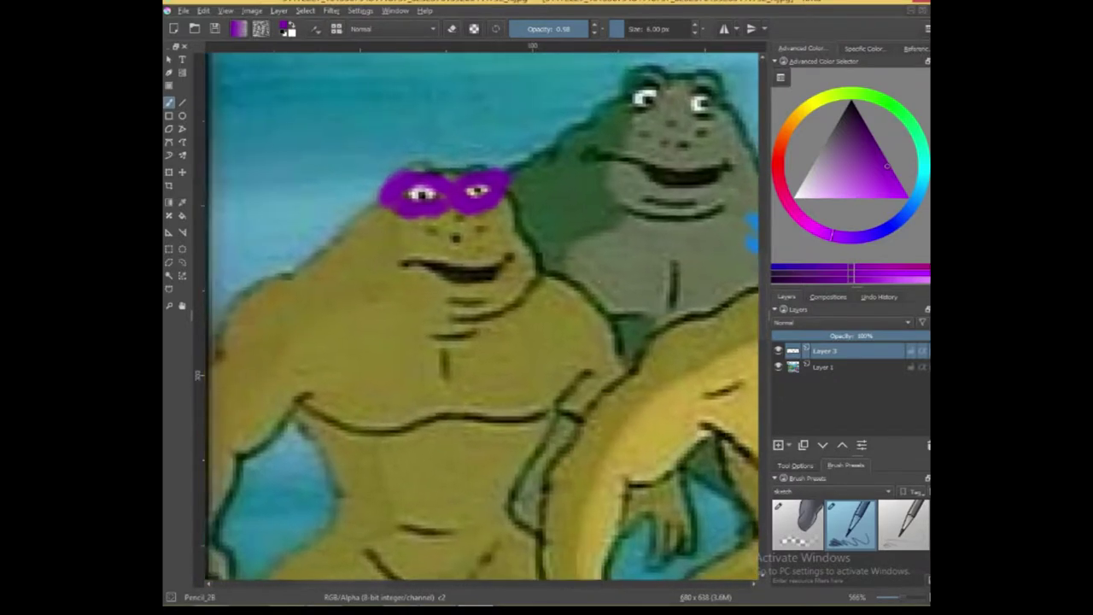
- Switch to OBS to check on the recording and return to Krita
mouse_move(422, 604)
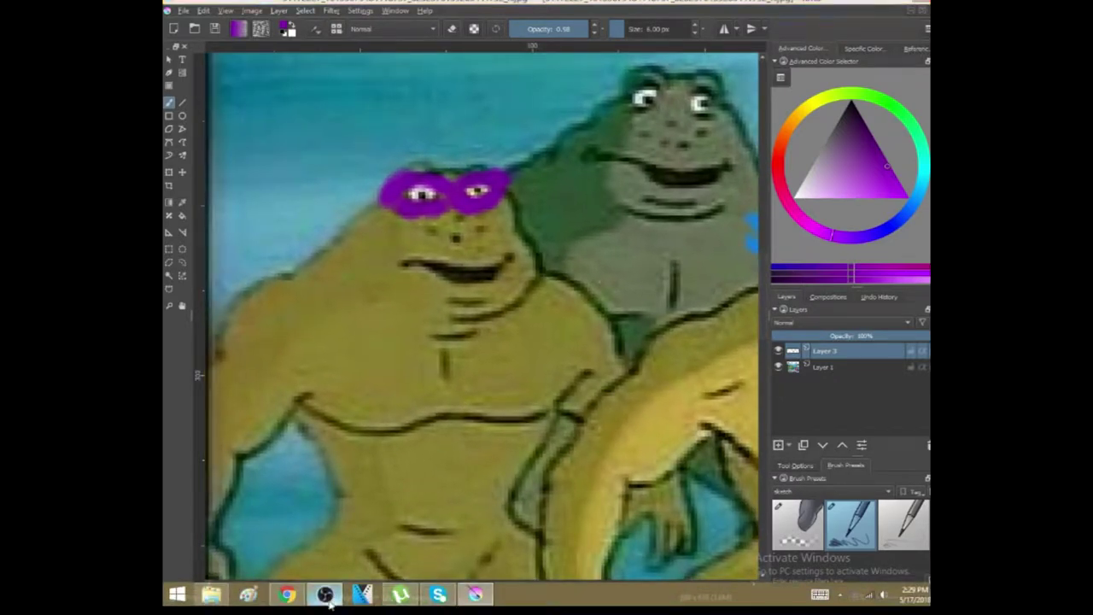
click(327, 593)
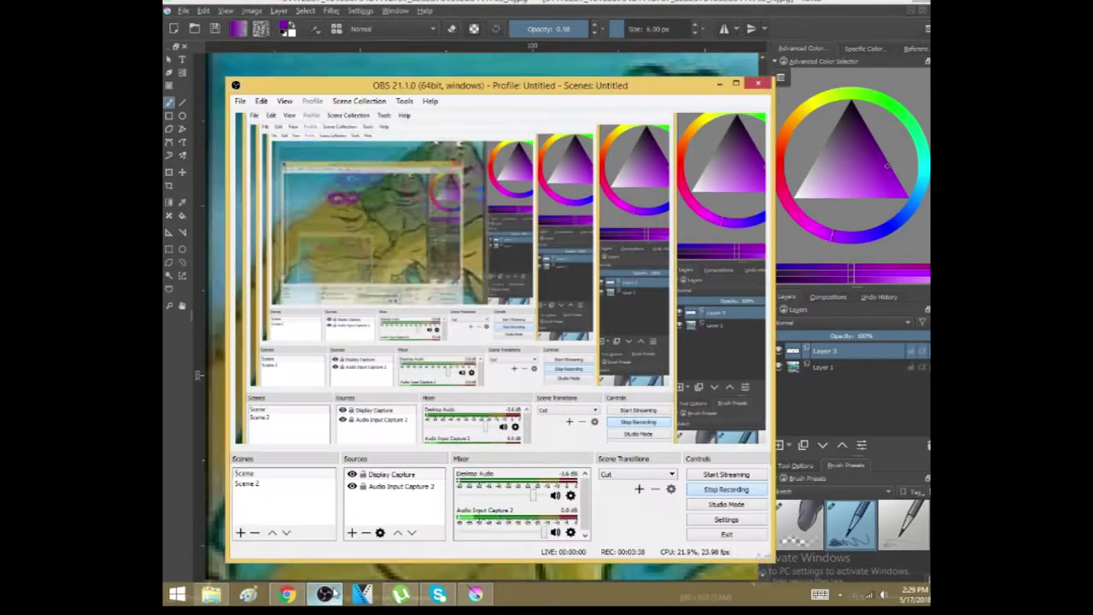
click(719, 83)
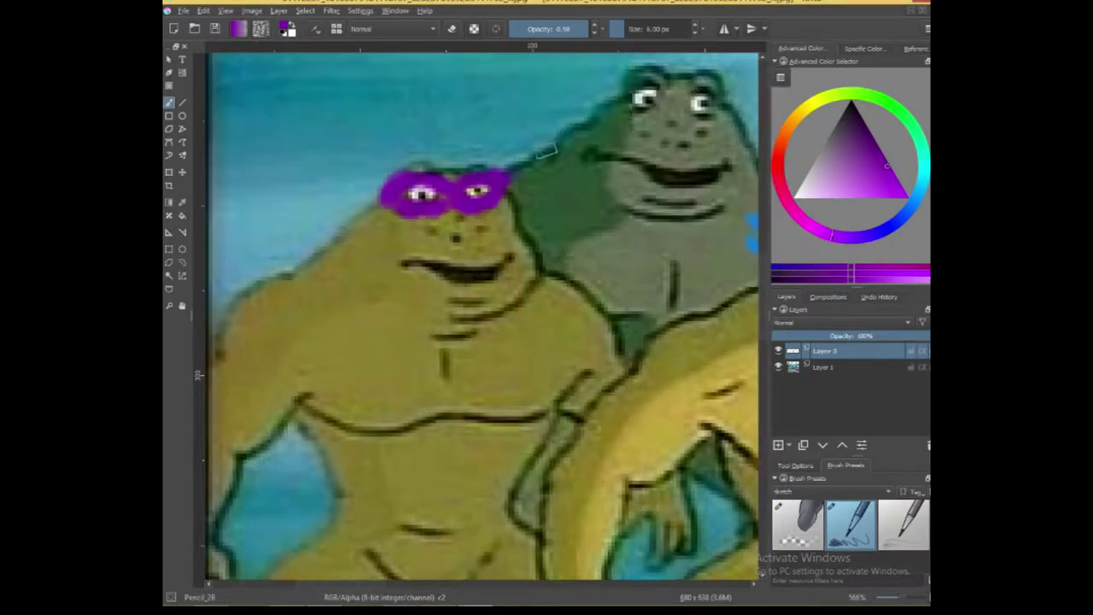
- Paint two purple ribbon tails trailing behind the leftmost frog's mask, undoing a misplaced first stroke
mouse_move(373, 201)
mouse_down()
mouse_move(279, 228)
mouse_move(301, 230)
mouse_move(374, 206)
mouse_up()
key(ctrl+z)
mouse_move(384, 197)
mouse_down()
mouse_move(291, 225)
mouse_move(351, 198)
mouse_move(375, 200)
mouse_move(359, 192)
mouse_move(290, 216)
mouse_move(339, 196)
mouse_move(376, 193)
mouse_move(290, 179)
mouse_move(377, 194)
mouse_up()
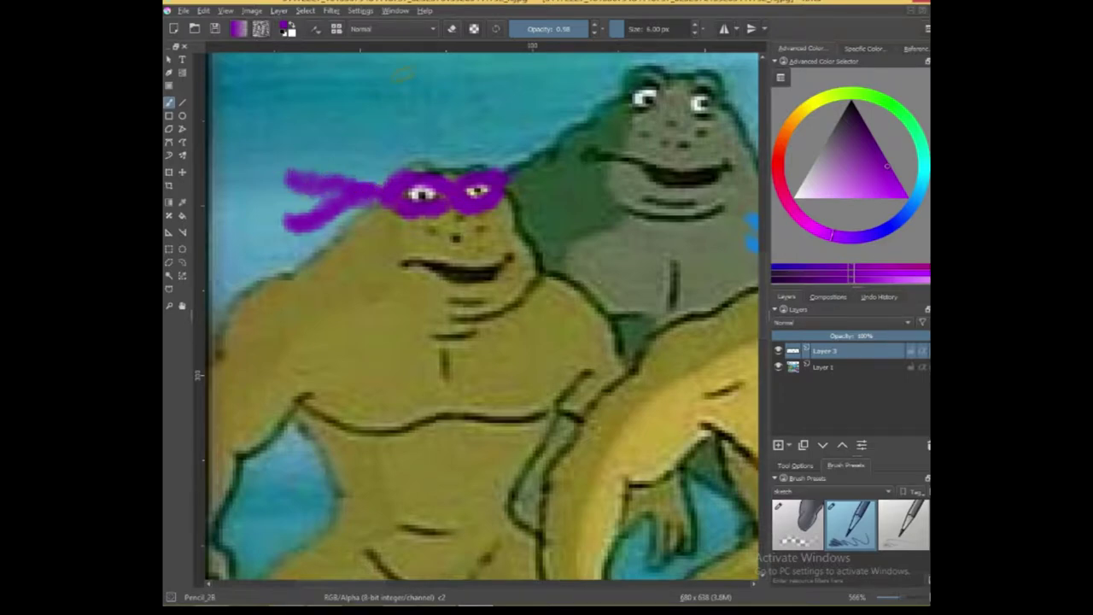
key(minus)
key(minus)
key(minus)
key(minus)
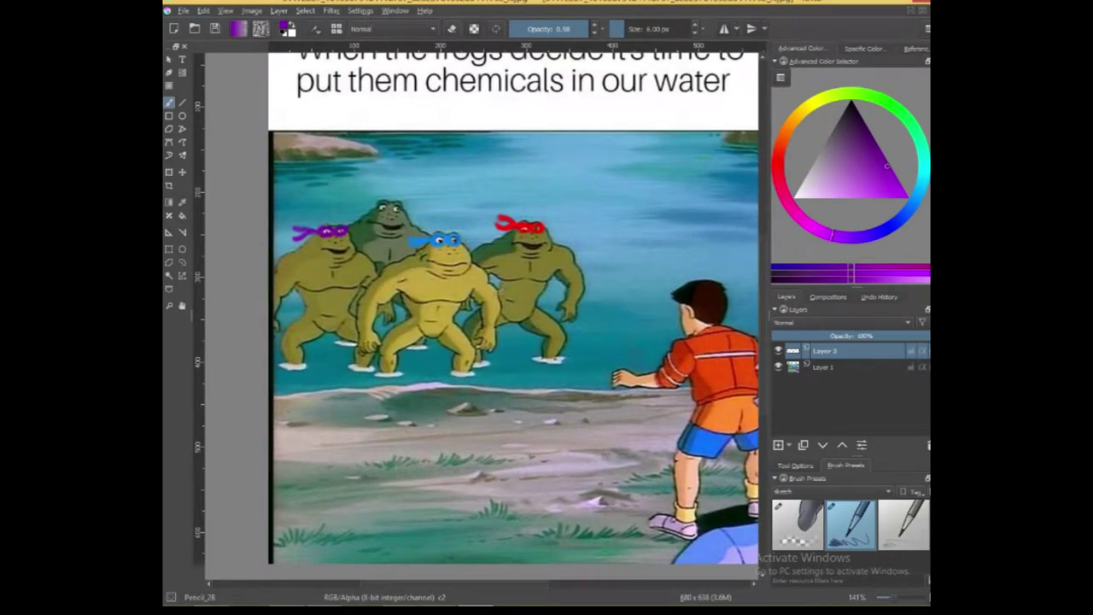
key(o)
key(o)
key(o)
key(o)
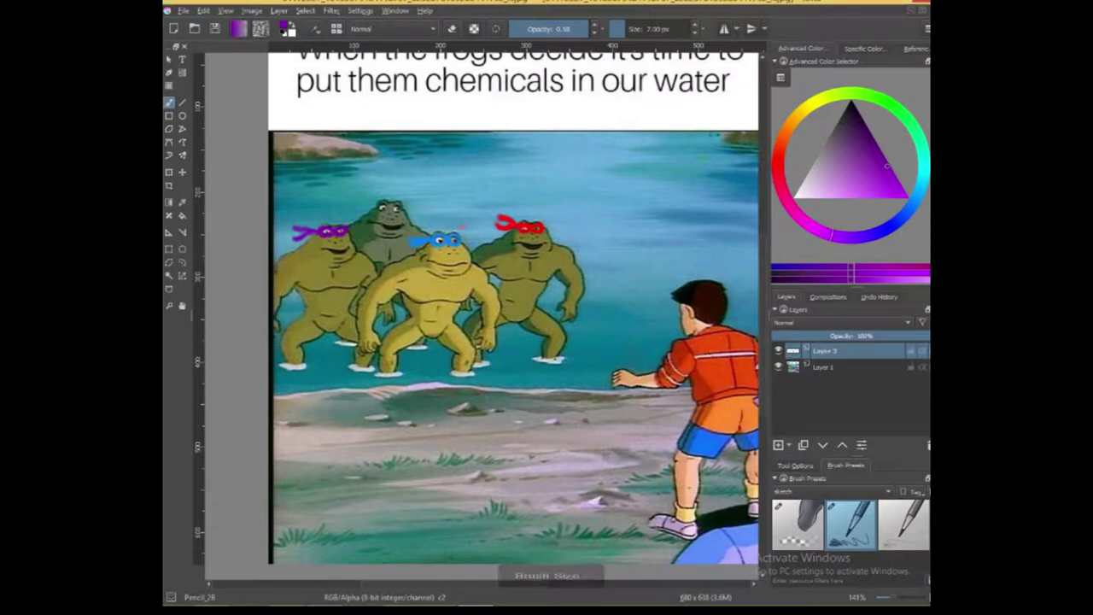
- Choose a bright orange and paint a wavy brow band above the eyes of the grey frog at the back
scroll(446, 213, up, 2)
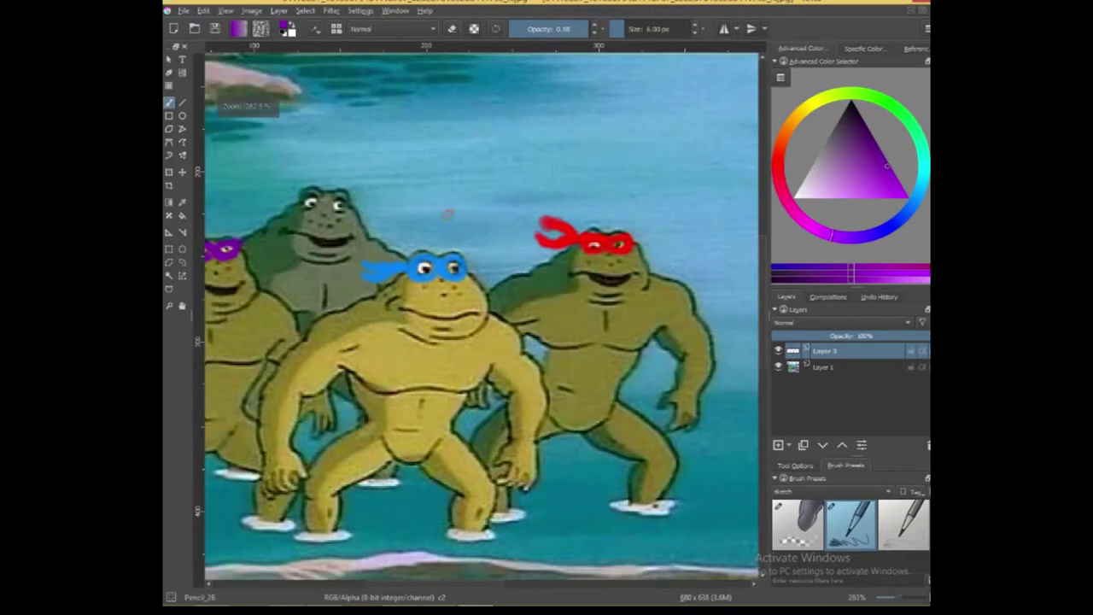
drag(450, 225, 599, 239)
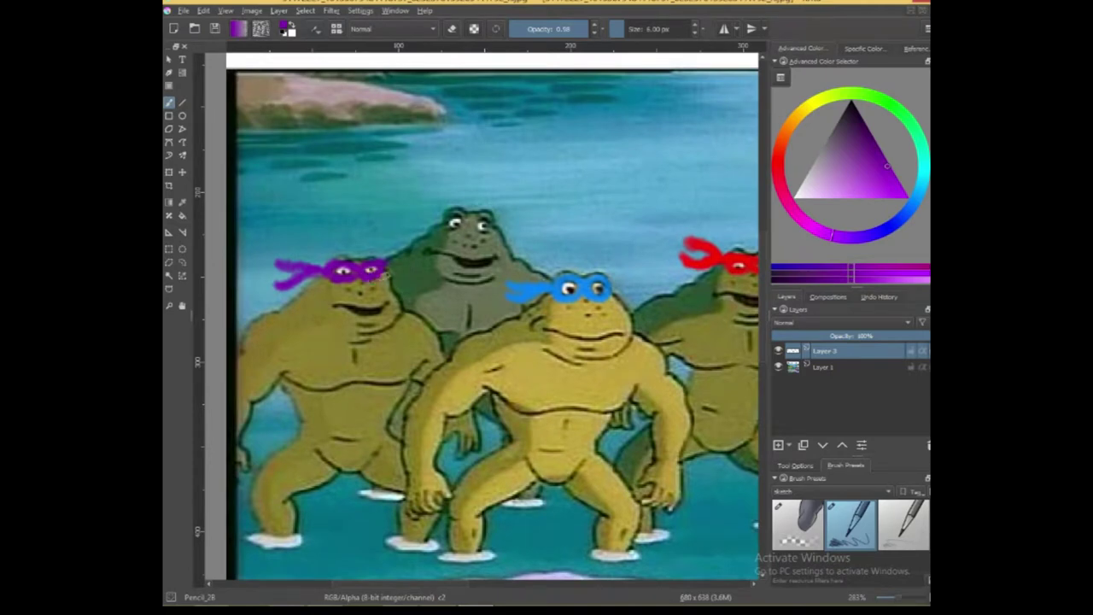
drag(504, 229, 490, 218)
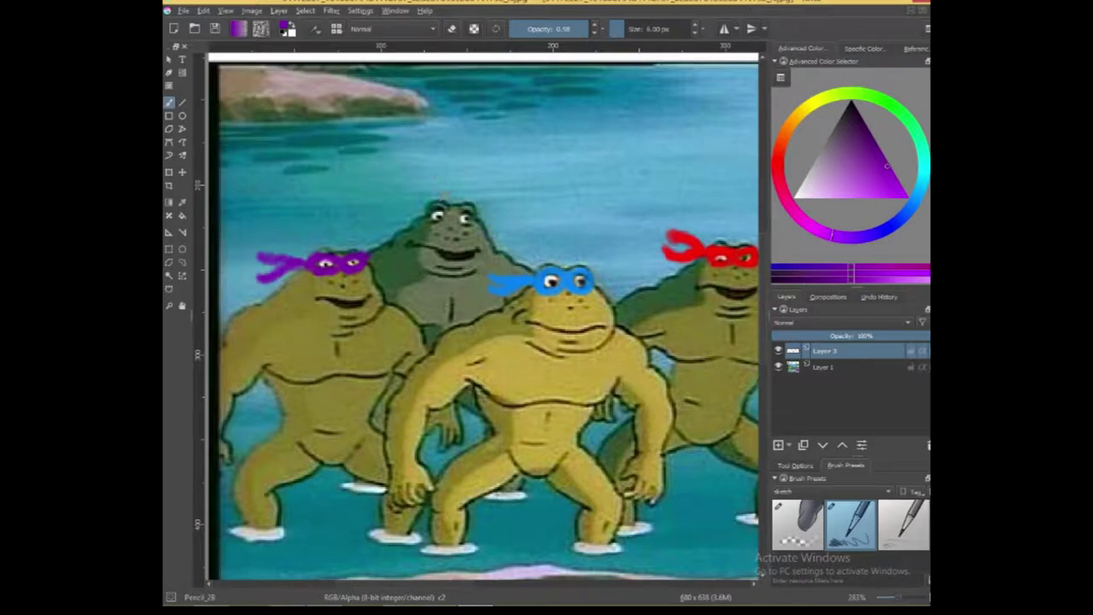
click(794, 124)
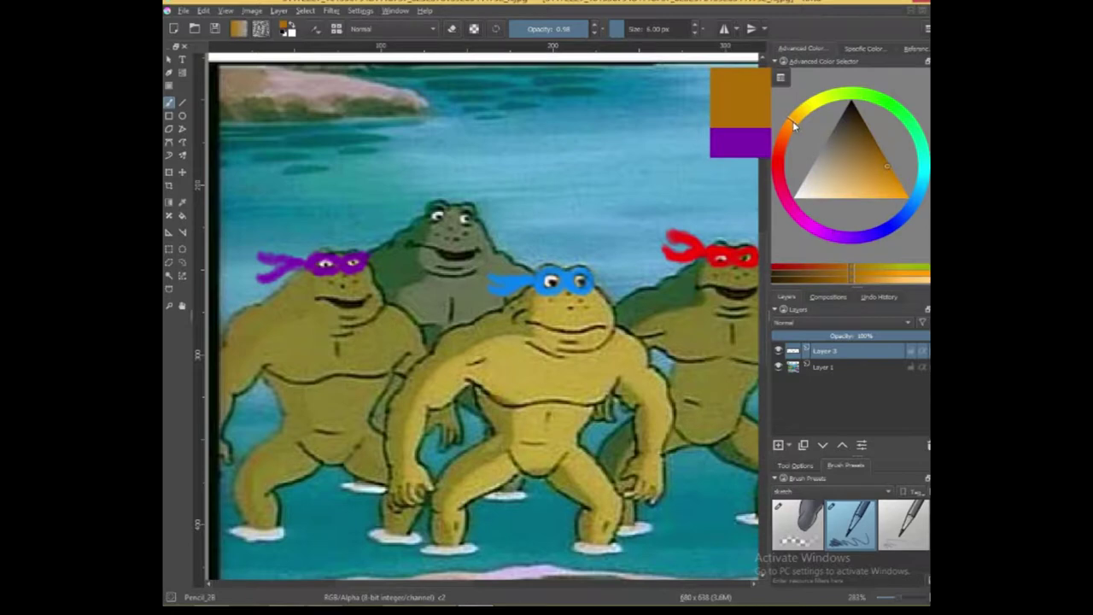
drag(854, 178, 898, 196)
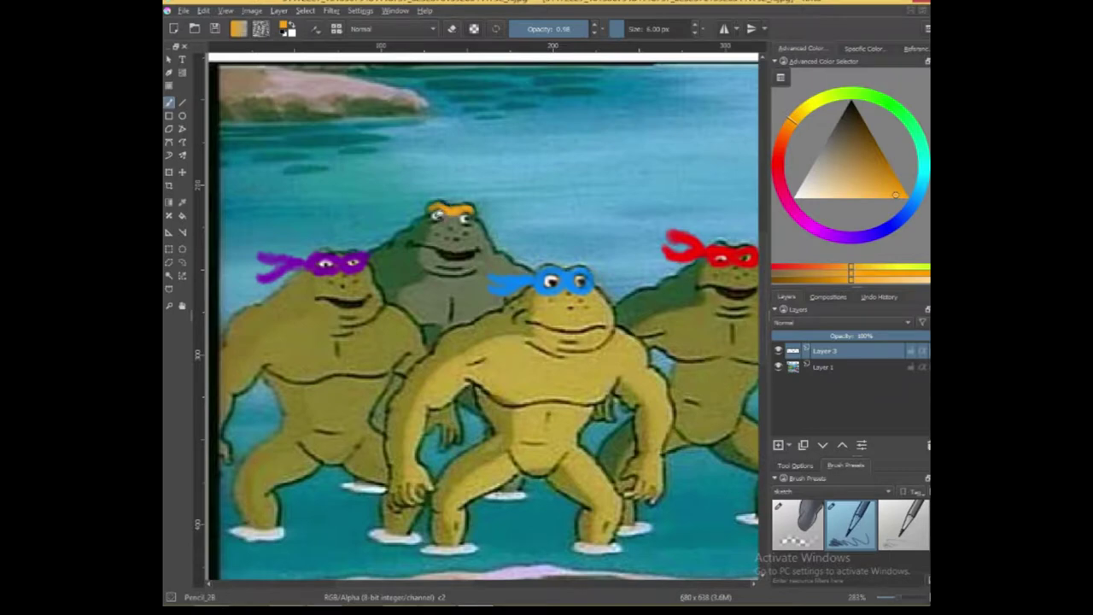
- Paint an orange patch on the grey frog's chin and outline spiky orange hair above its head
scroll(440, 218, up, 2)
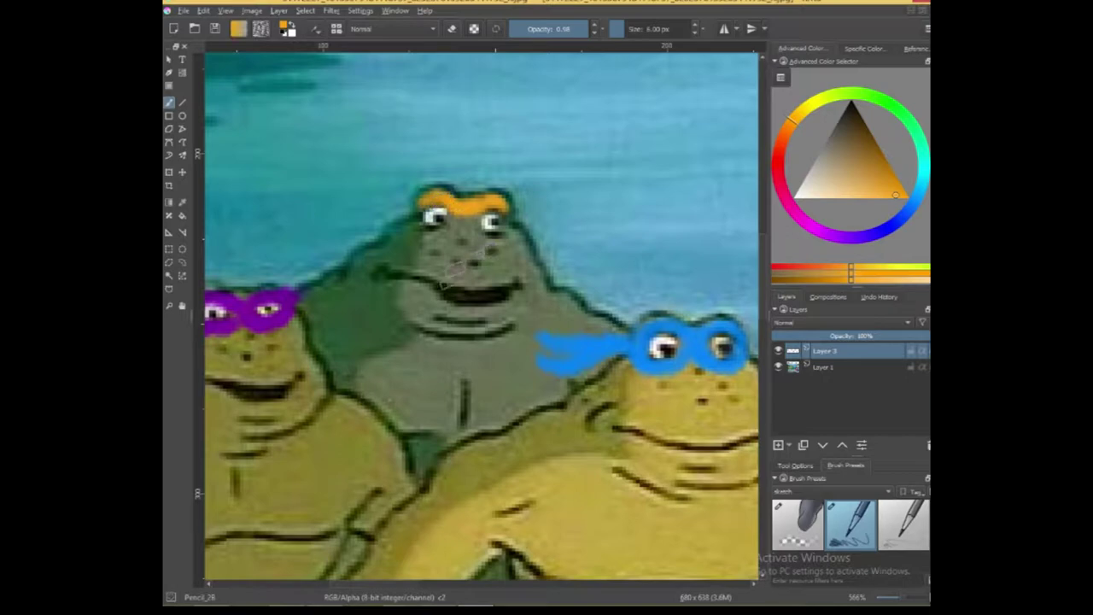
mouse_move(456, 323)
mouse_down()
mouse_move(476, 319)
mouse_move(456, 321)
mouse_move(465, 330)
mouse_move(485, 303)
mouse_move(462, 314)
mouse_move(457, 332)
mouse_move(470, 322)
mouse_move(474, 334)
mouse_up()
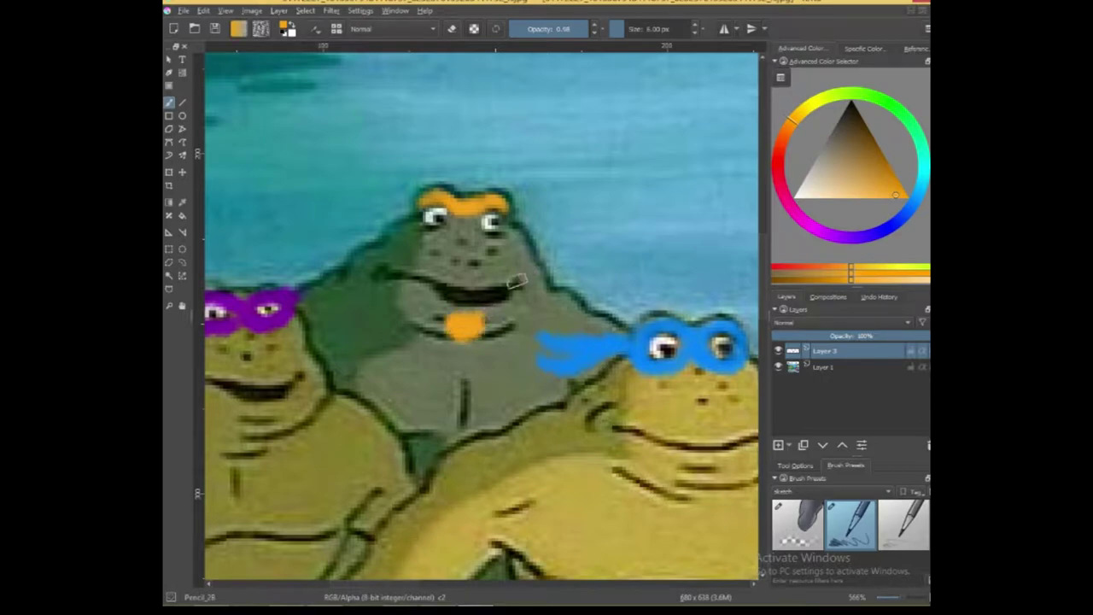
mouse_move(384, 205)
mouse_down()
mouse_move(370, 152)
mouse_move(423, 161)
mouse_move(419, 137)
mouse_move(463, 104)
mouse_move(481, 135)
mouse_move(473, 128)
mouse_move(511, 92)
mouse_move(515, 151)
mouse_move(532, 111)
mouse_move(526, 126)
mouse_move(545, 109)
mouse_move(540, 156)
mouse_move(549, 150)
mouse_move(517, 223)
mouse_up()
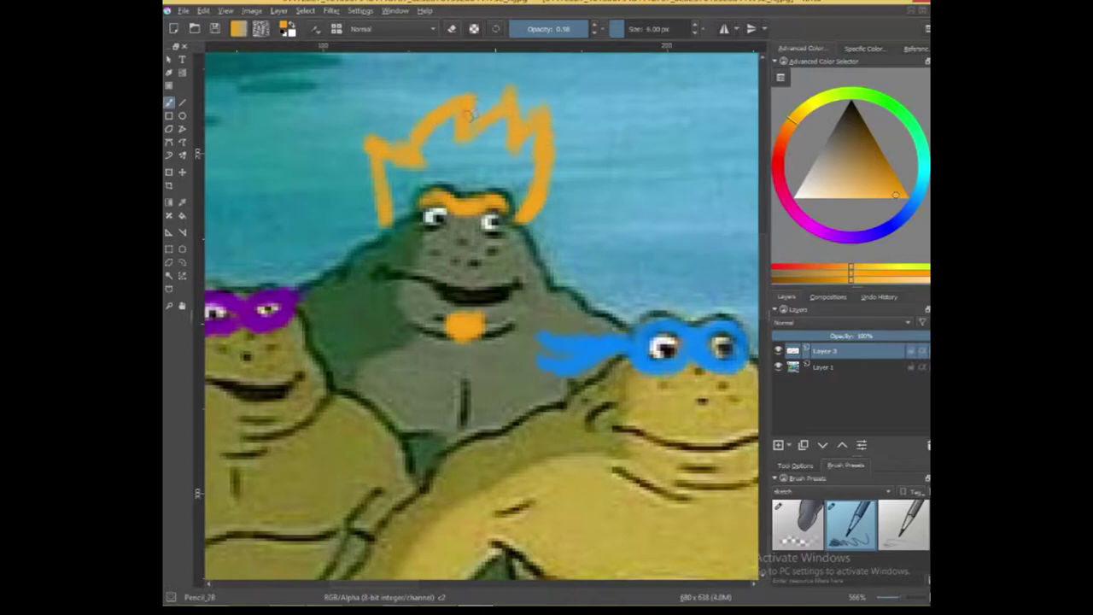
- Fill the grey frog's spiky hair with orange and paint a black headband with a light grey plate across its forehead
drag(854, 111, 853, 104)
mouse_move(381, 204)
mouse_down()
mouse_move(440, 181)
mouse_move(426, 181)
mouse_move(479, 177)
mouse_up()
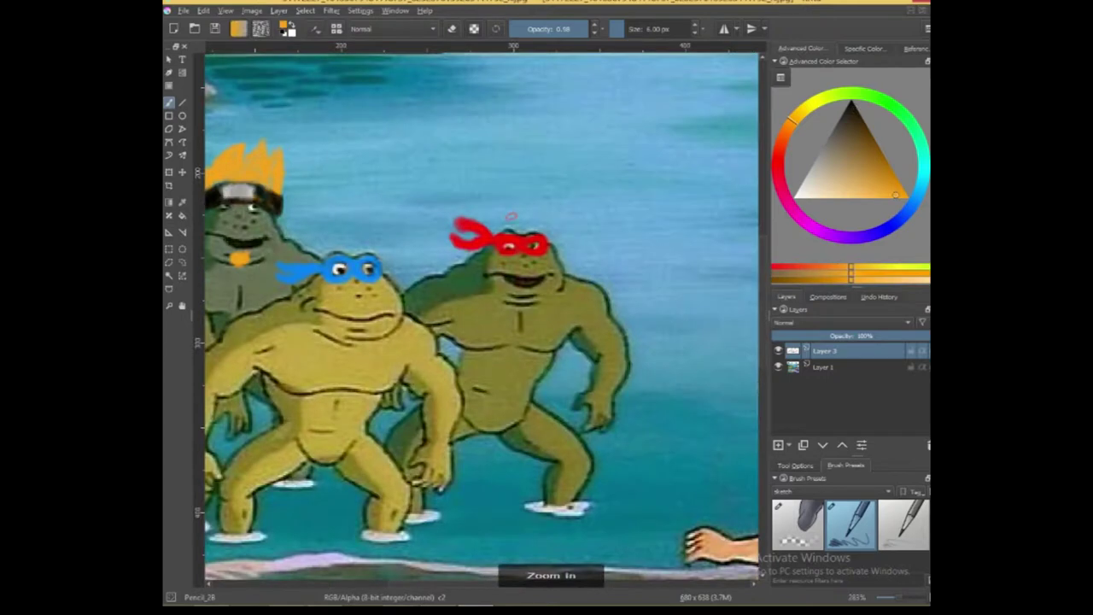
scroll(512, 256, up, 5)
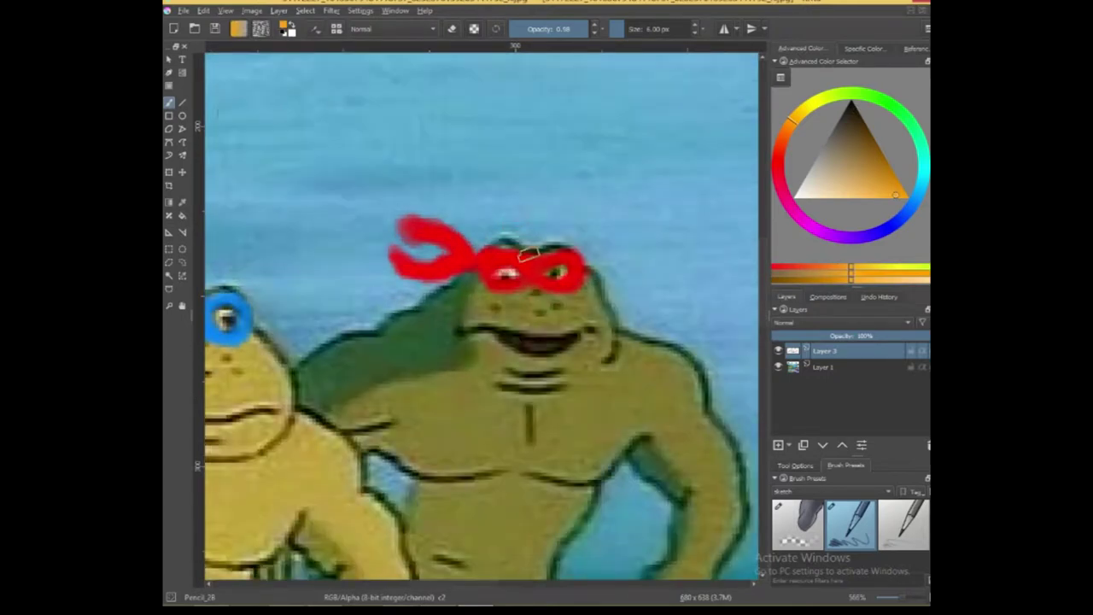
scroll(529, 253, up, 1)
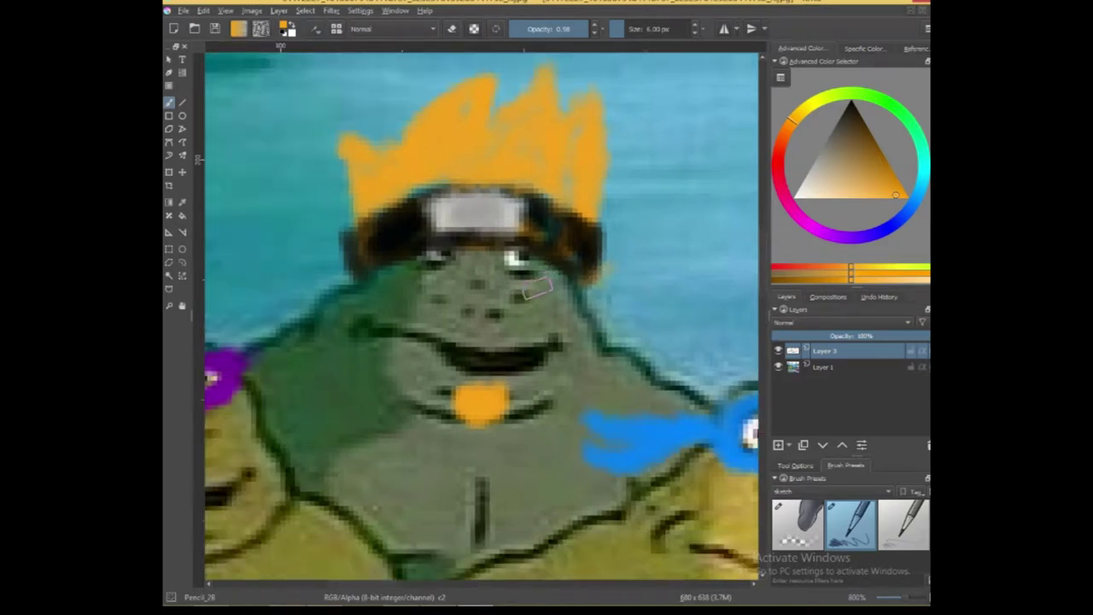
- Erase the orange patch from the grey frog's chin with the soft eraser
click(800, 503)
mouse_move(483, 375)
mouse_down()
mouse_move(476, 396)
mouse_move(499, 385)
mouse_move(510, 404)
mouse_move(454, 407)
mouse_up()
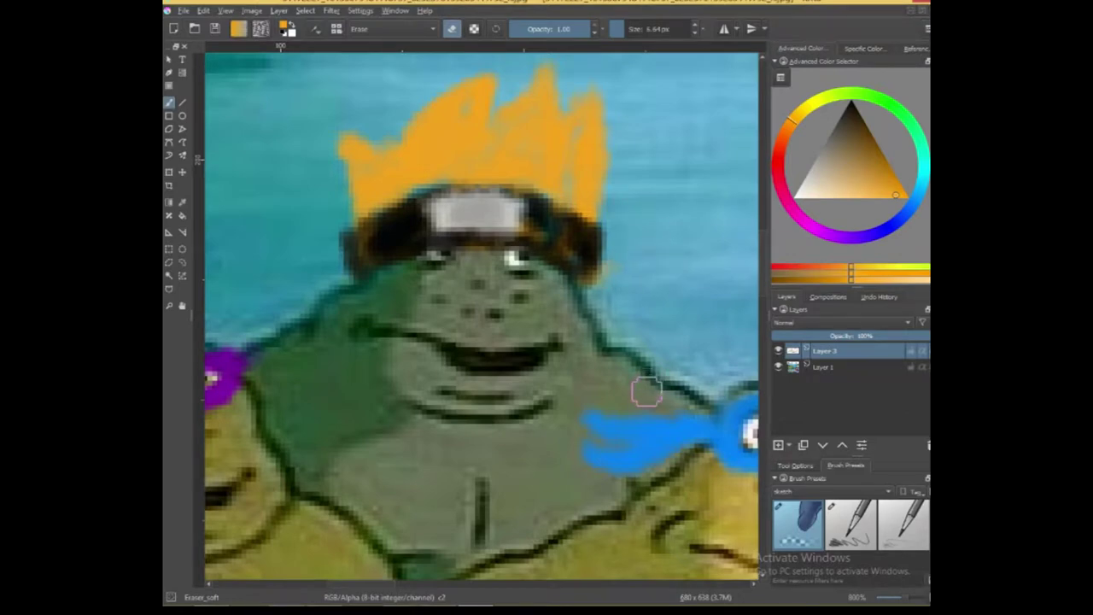
scroll(641, 385, down, 2)
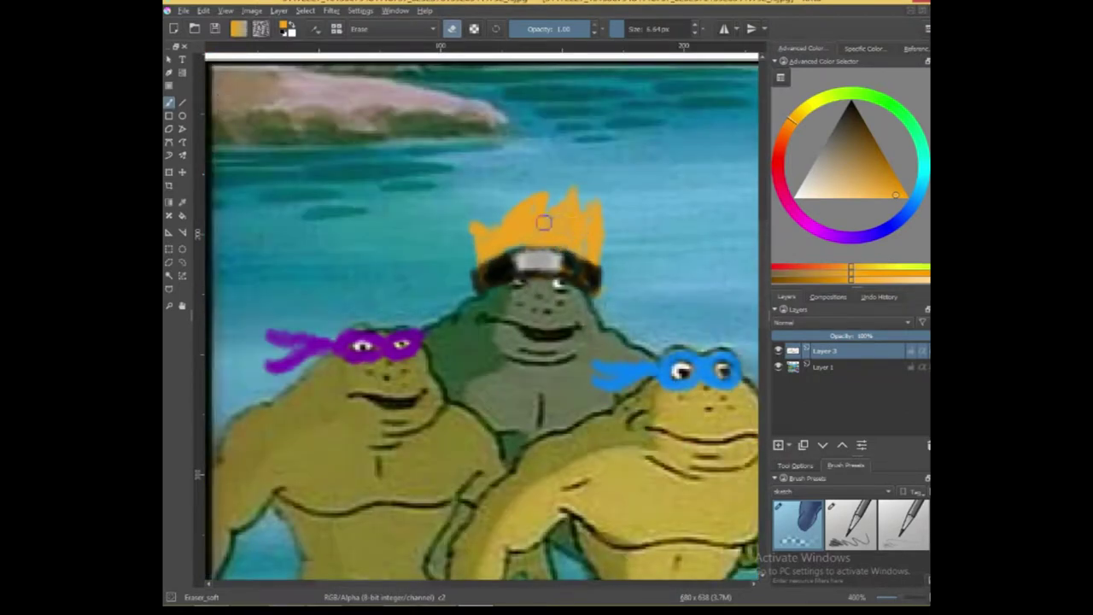
- Erase the spiky orange hair and the black headband from the grey frog's head
scroll(541, 227, up, 3)
key(space)
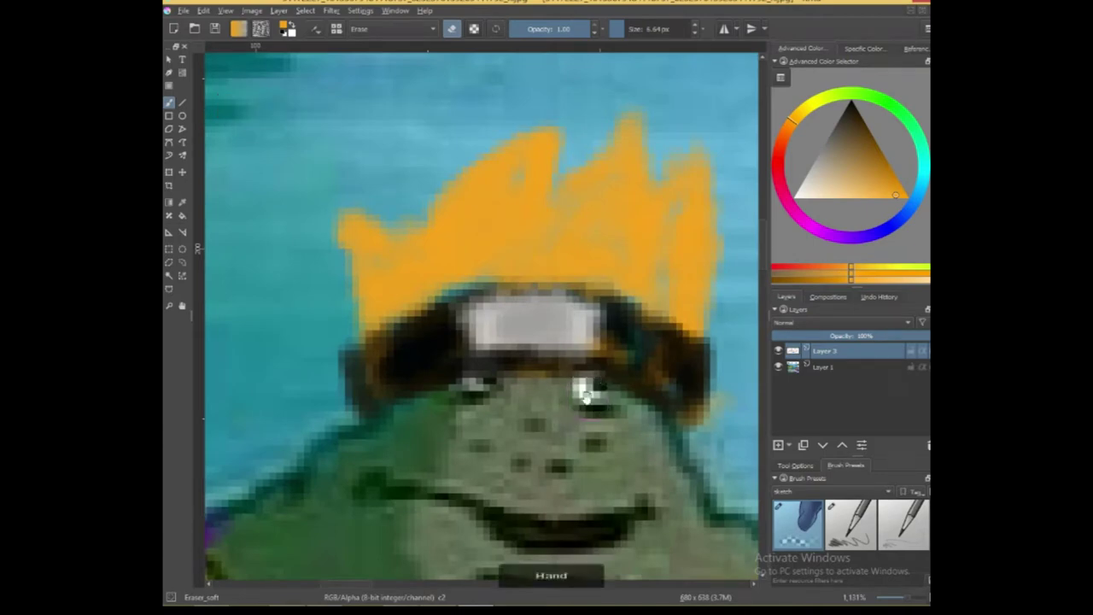
drag(685, 305, 610, 232)
drag(549, 290, 603, 210)
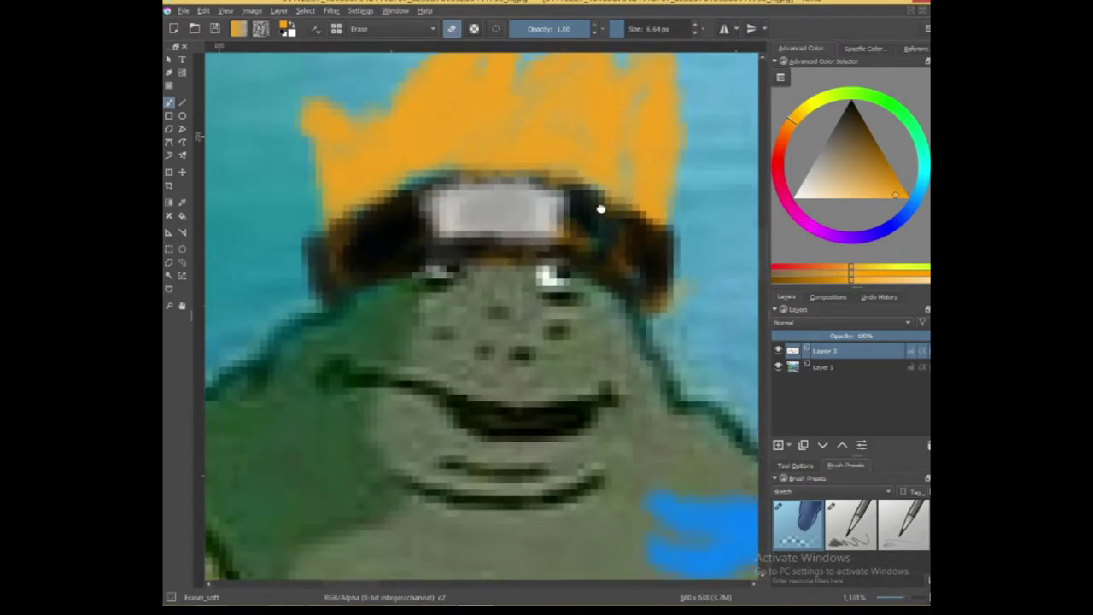
drag(577, 261, 579, 221)
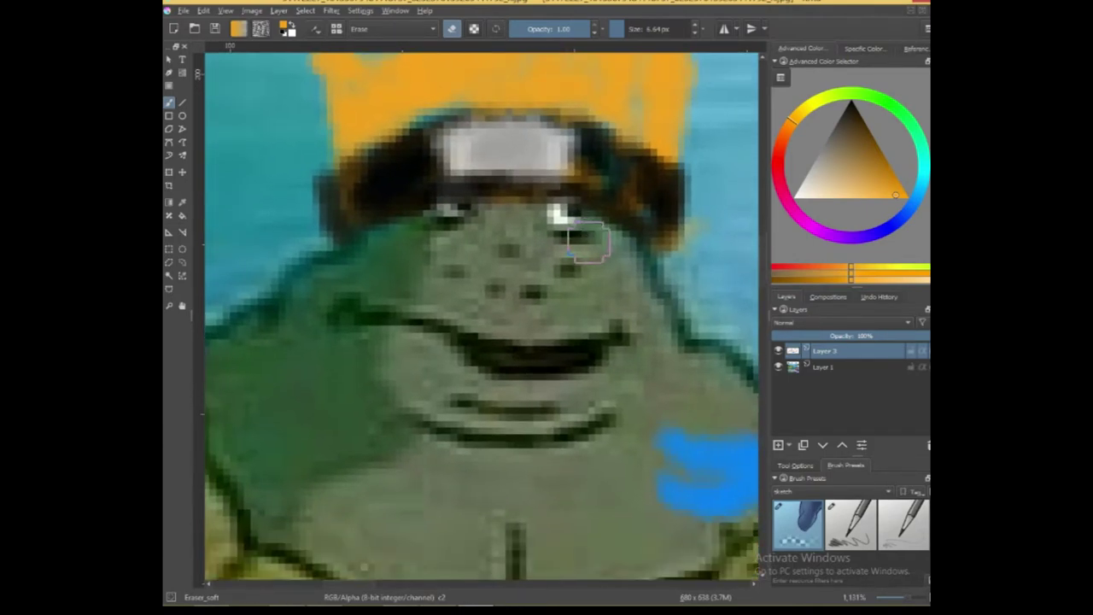
scroll(583, 252, down, 3)
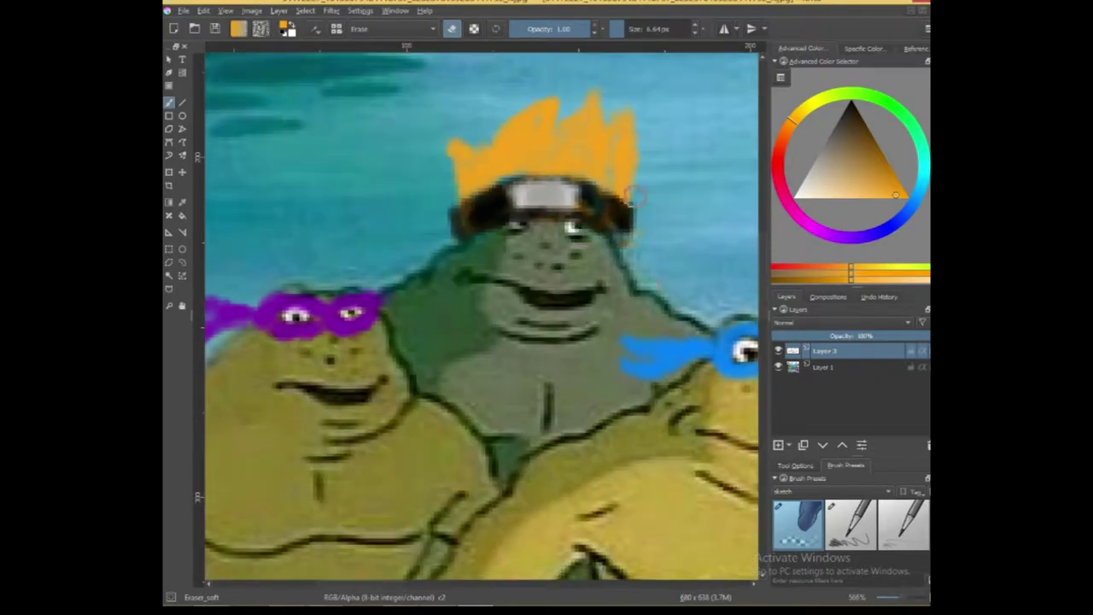
click(837, 513)
click(802, 516)
mouse_move(475, 171)
mouse_down()
mouse_move(466, 240)
mouse_move(549, 168)
mouse_move(564, 195)
mouse_move(587, 181)
mouse_move(583, 207)
mouse_move(611, 201)
mouse_up()
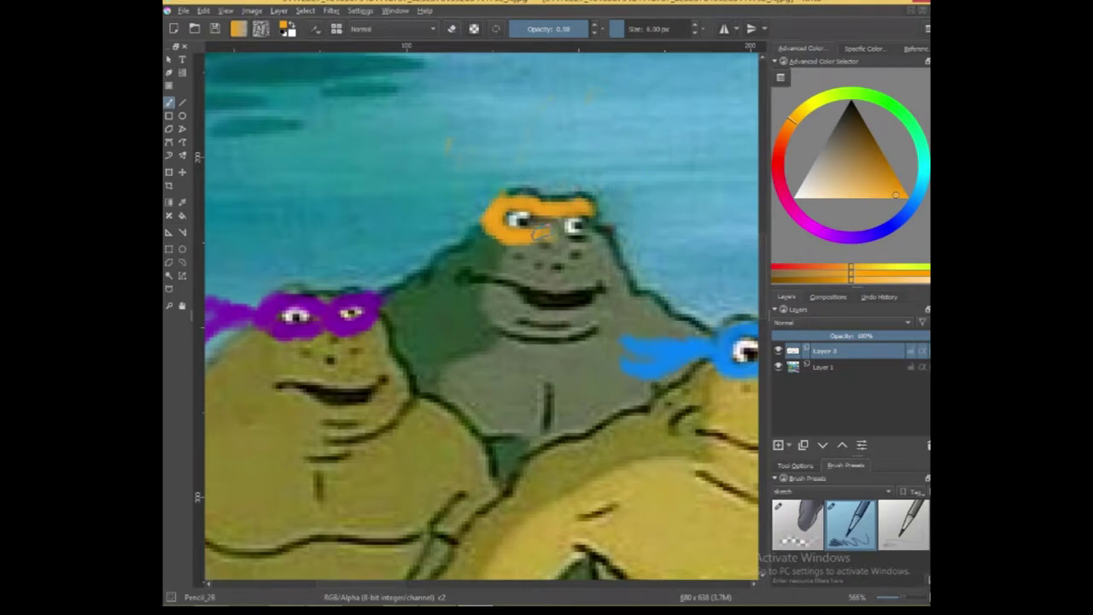
- Paint an orange mask around both of the grey frog's eyes, with curved ribbon tails trailing behind its head
mouse_move(539, 230)
mouse_down()
mouse_move(608, 224)
mouse_move(600, 206)
mouse_move(555, 223)
mouse_move(505, 215)
mouse_move(510, 227)
mouse_up()
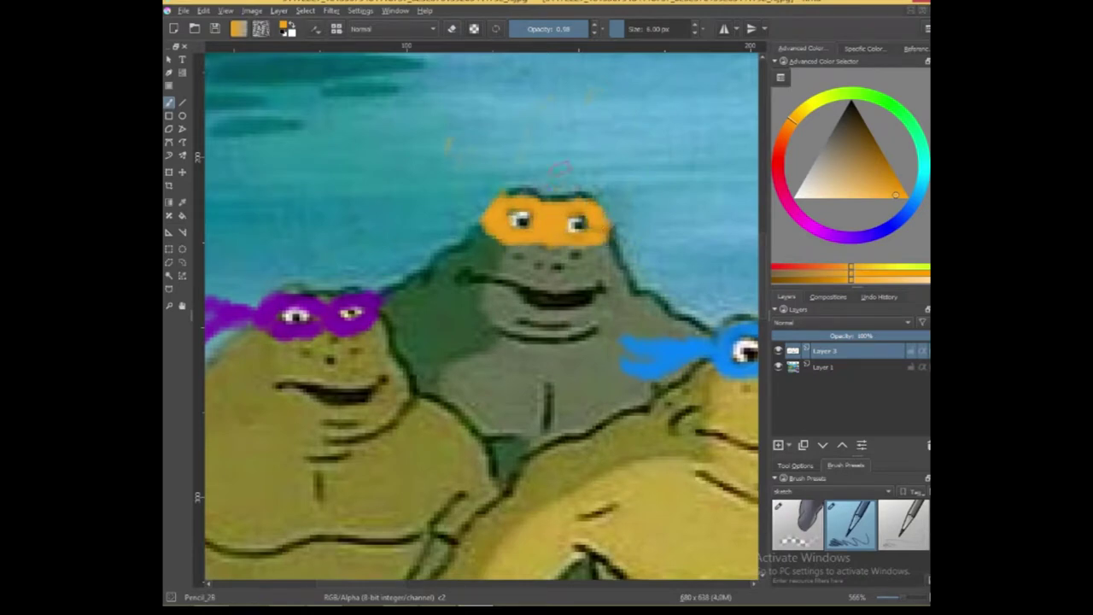
scroll(589, 310, down, 4)
drag(687, 266, 529, 166)
scroll(395, 176, up, 3)
mouse_move(418, 235)
mouse_down()
mouse_move(375, 245)
mouse_move(356, 229)
mouse_move(391, 253)
mouse_move(395, 242)
mouse_move(363, 239)
mouse_move(389, 248)
mouse_up()
mouse_move(362, 210)
mouse_down()
mouse_move(421, 231)
mouse_move(359, 217)
mouse_move(395, 205)
mouse_move(422, 226)
mouse_move(373, 211)
mouse_move(422, 229)
mouse_move(421, 220)
mouse_up()
scroll(414, 216, down, 6)
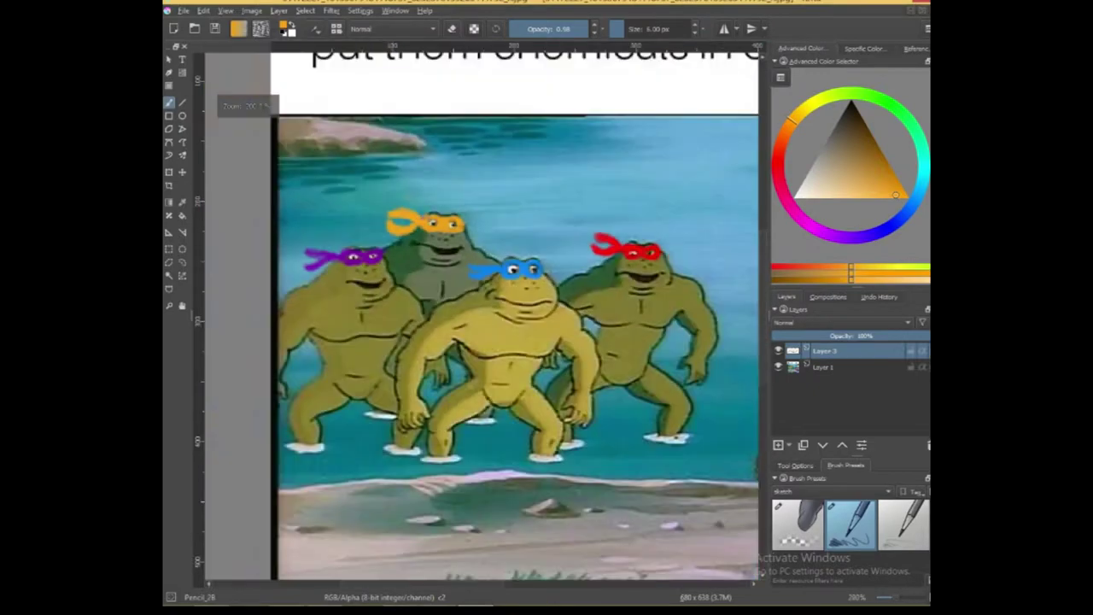
- Examine the four masked frogs up close and within the whole scene
scroll(460, 180, up, 2)
drag(460, 180, 444, 179)
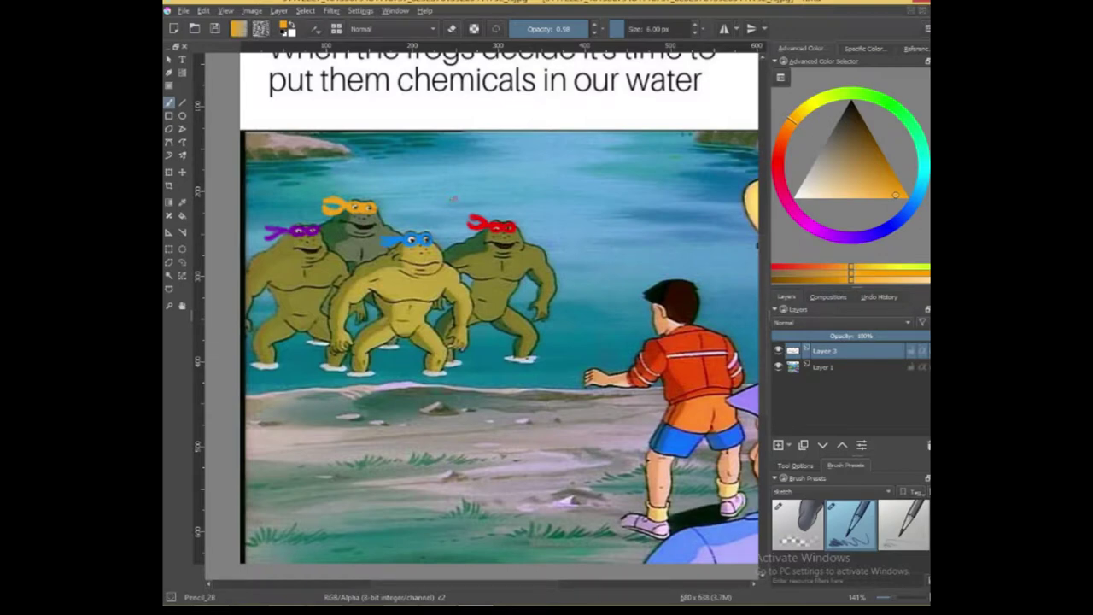
drag(455, 199, 517, 196)
scroll(479, 205, up, 1)
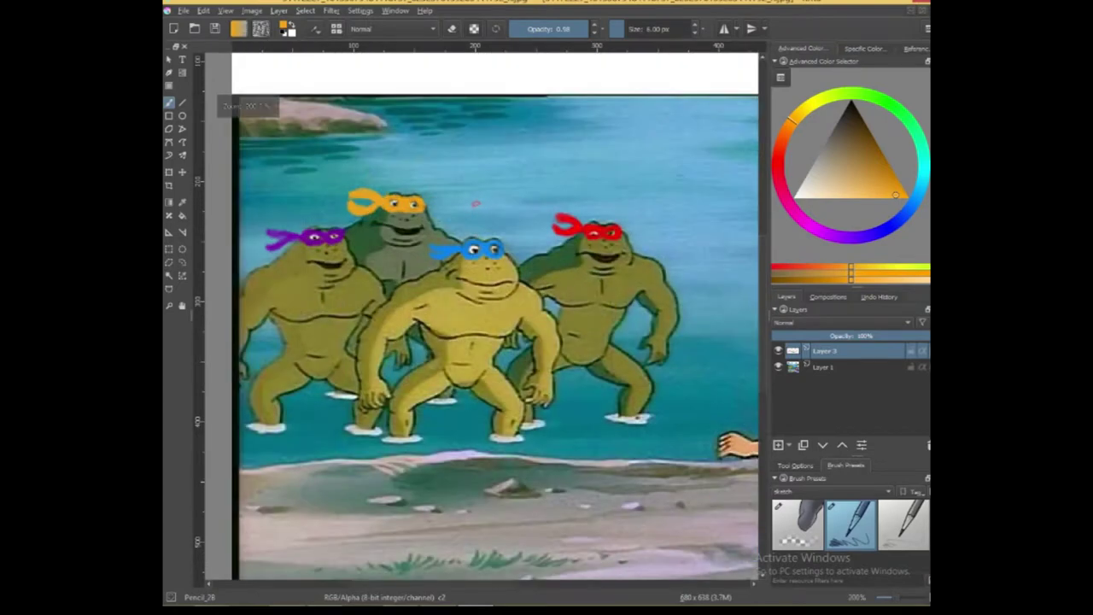
scroll(477, 204, up, 1)
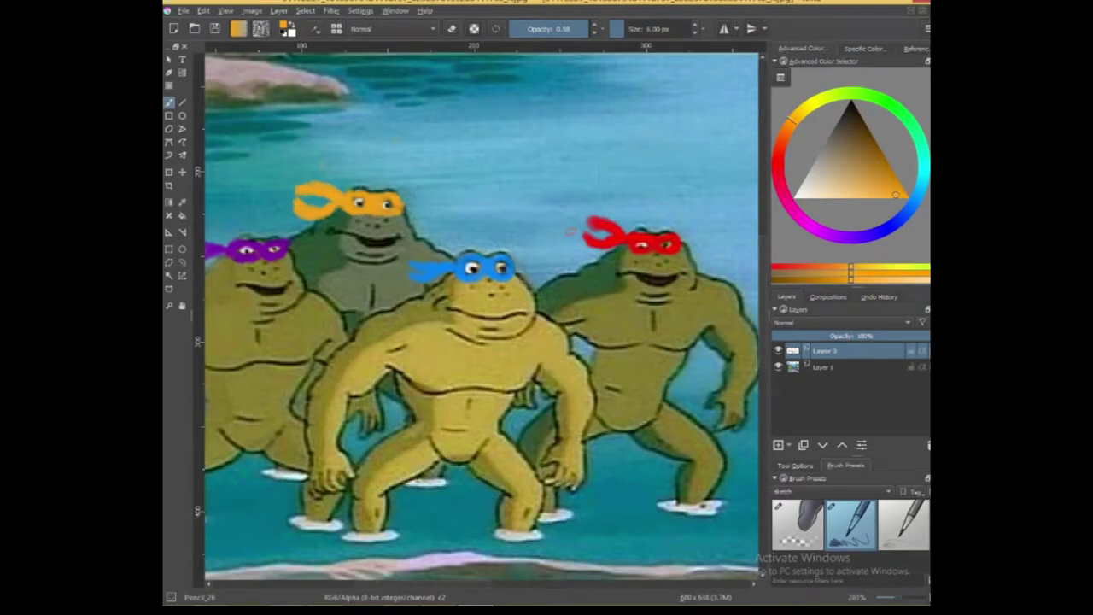
scroll(562, 228, down, 1)
scroll(541, 202, down, 1)
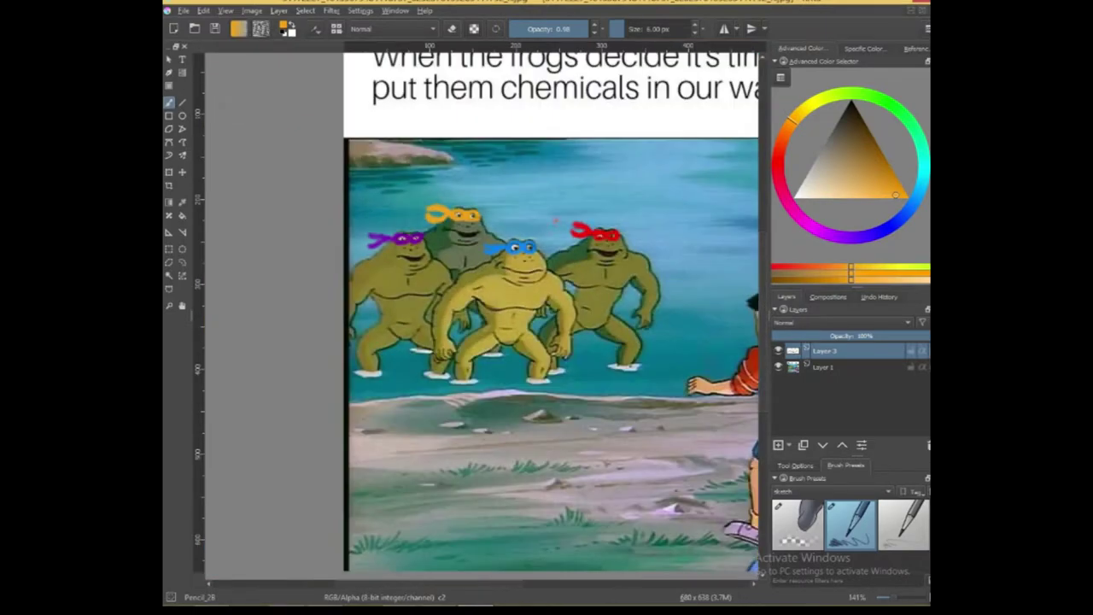
drag(541, 202, 459, 191)
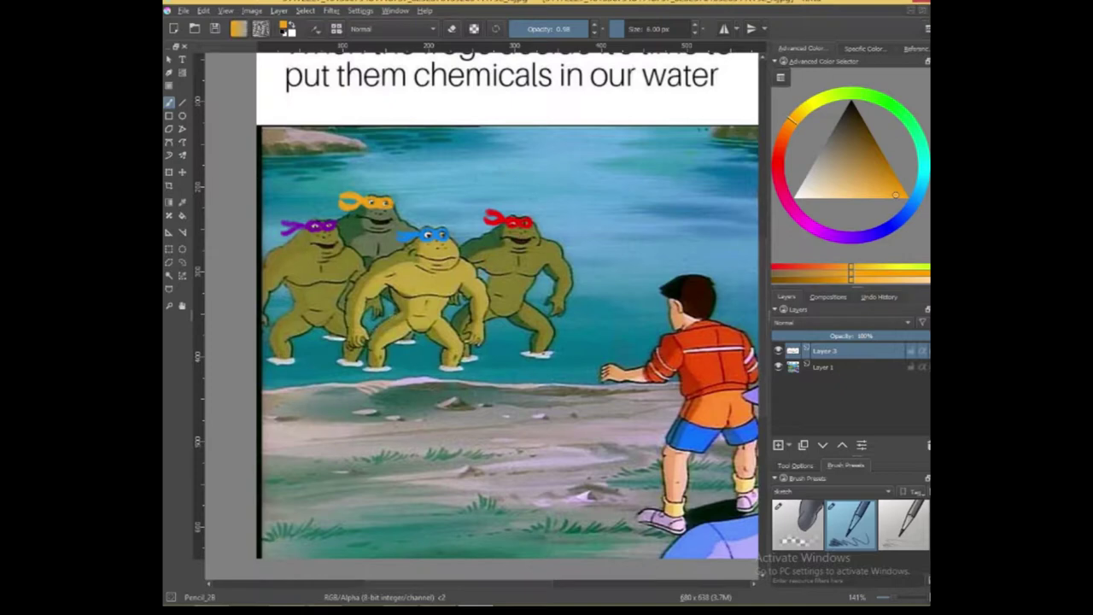
scroll(434, 299, up, 2)
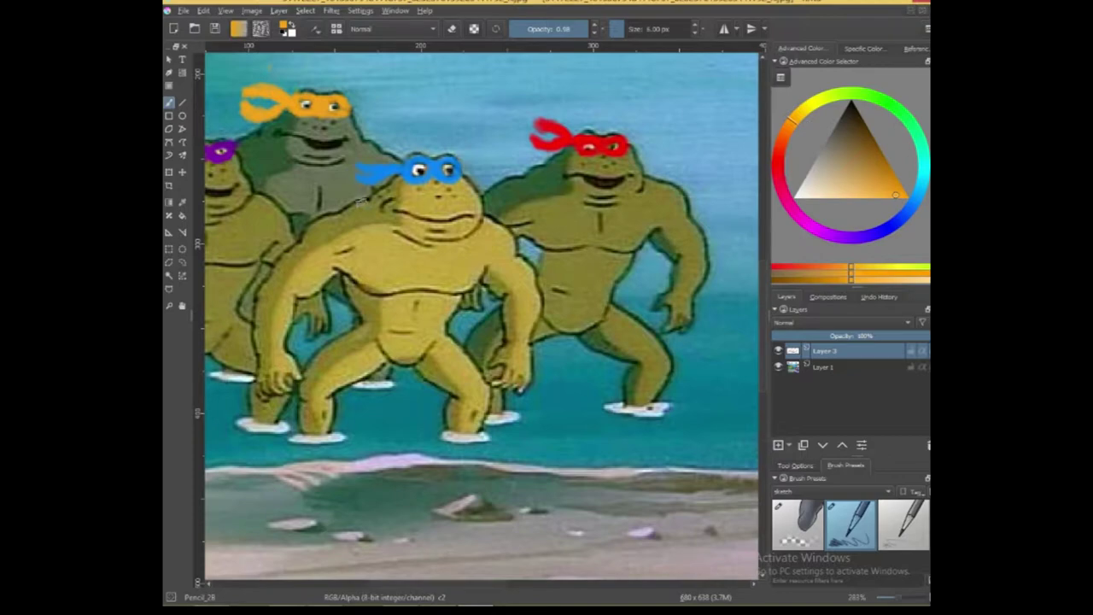
- Choose a dark brown paint colour for a weapon on the leftmost frog
key(space)
drag(342, 202, 600, 215)
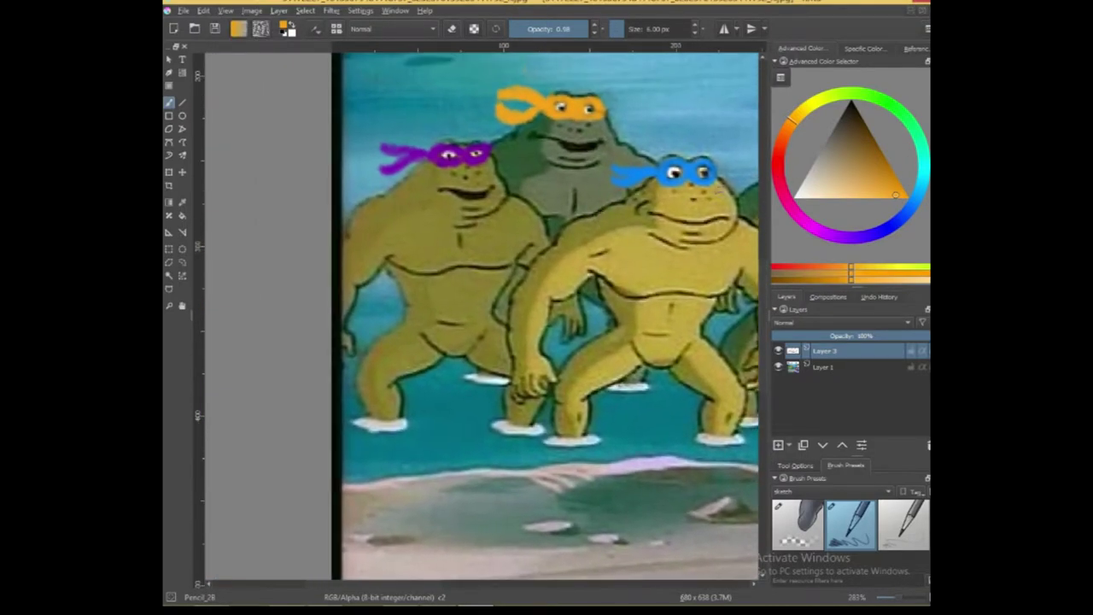
drag(851, 124, 862, 125)
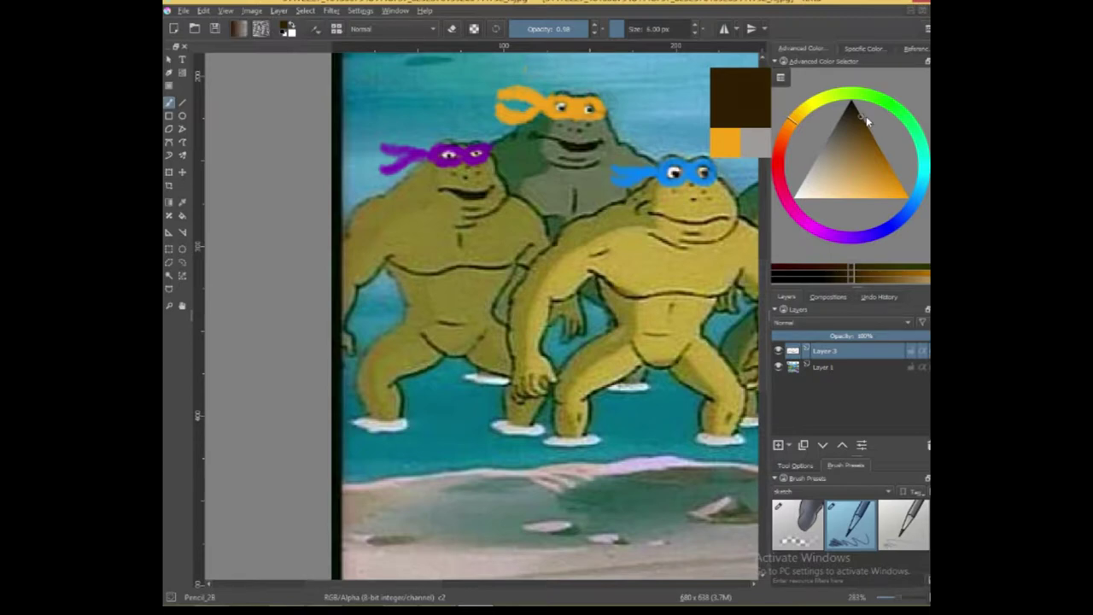
drag(866, 114, 862, 127)
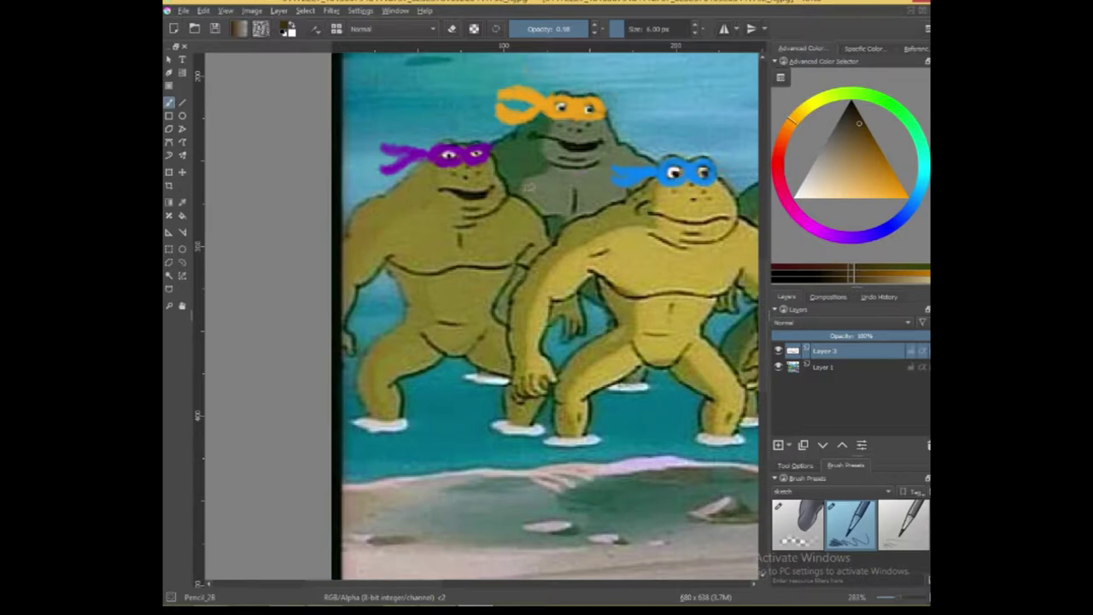
drag(343, 352, 461, 317)
drag(407, 339, 496, 322)
drag(411, 339, 499, 324)
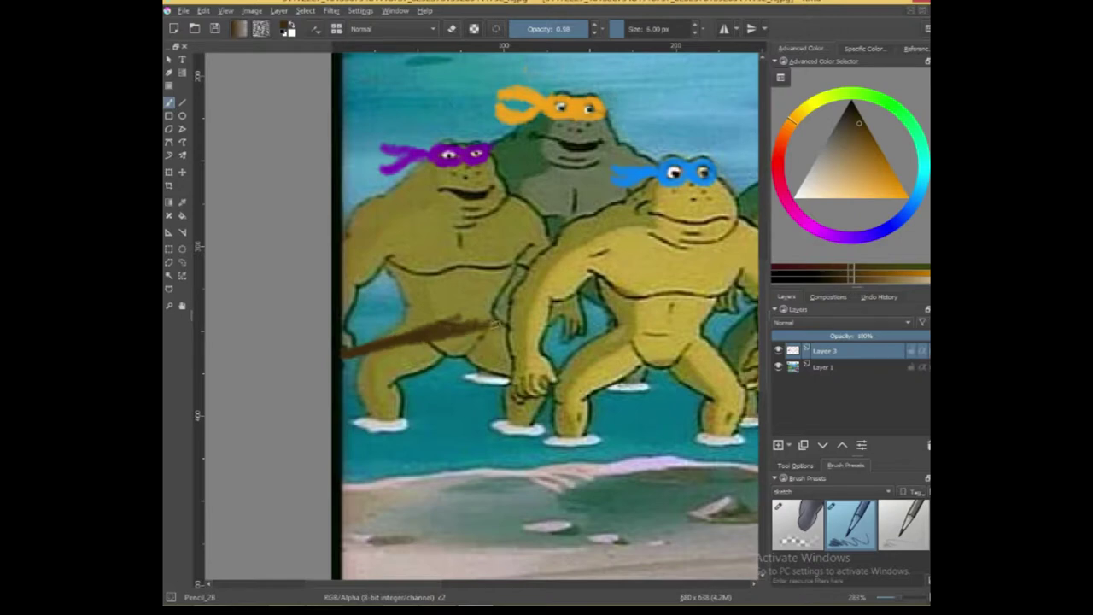
key(ctrl+z)
key(ctrl+z)
key(ctrl+z)
key(ctrl+z)
key(ctrl+z)
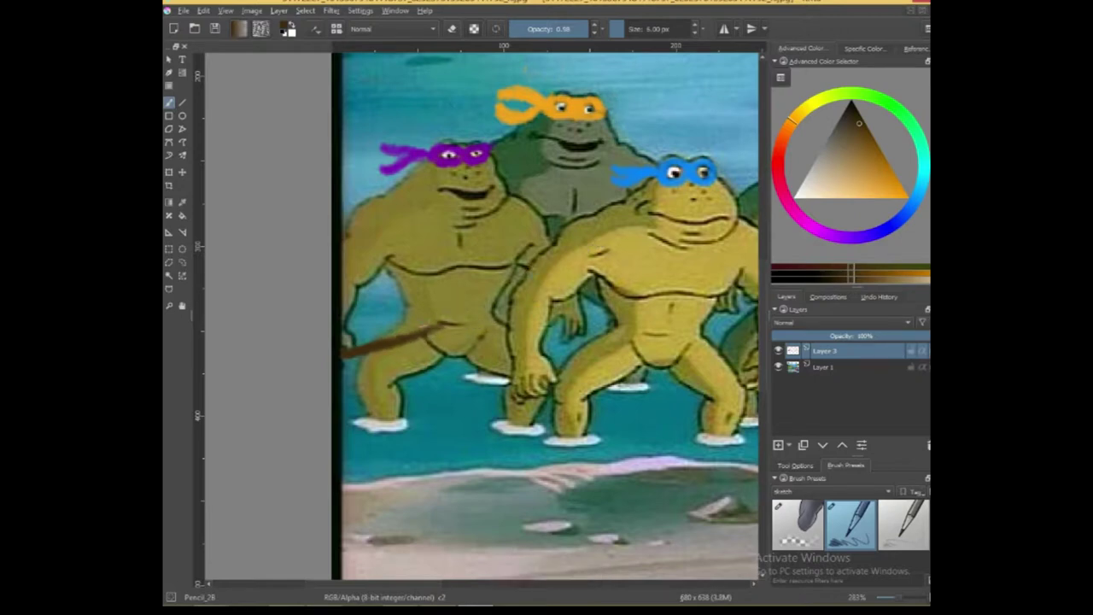
key(ctrl+z)
drag(392, 341, 485, 321)
key(ctrl+z)
key(ctrl+z)
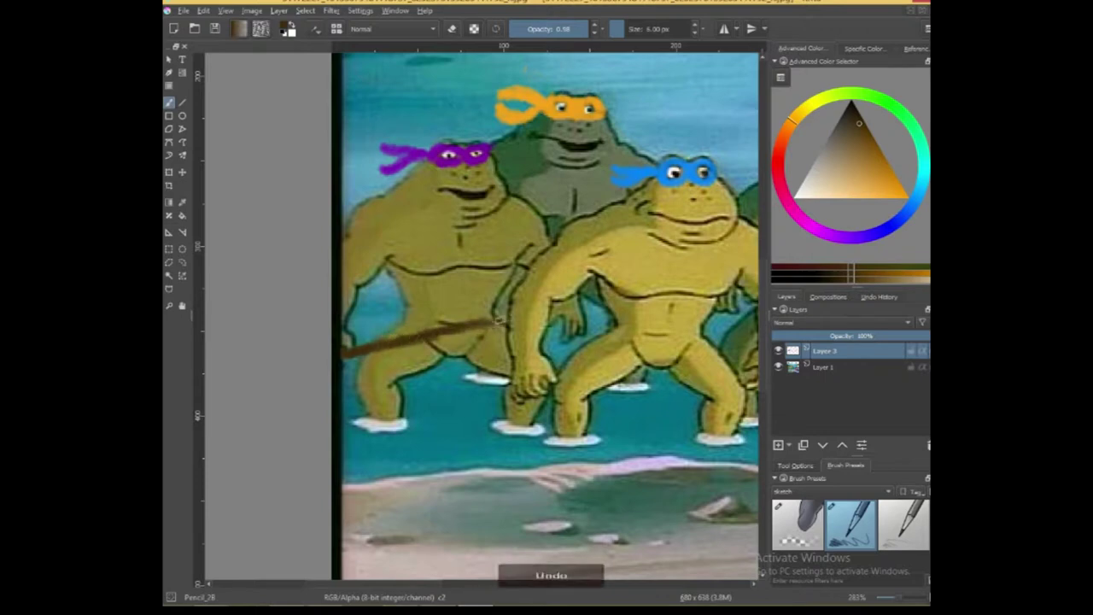
key(ctrl+z)
key(ctrl+z)
key(ctrl+z)
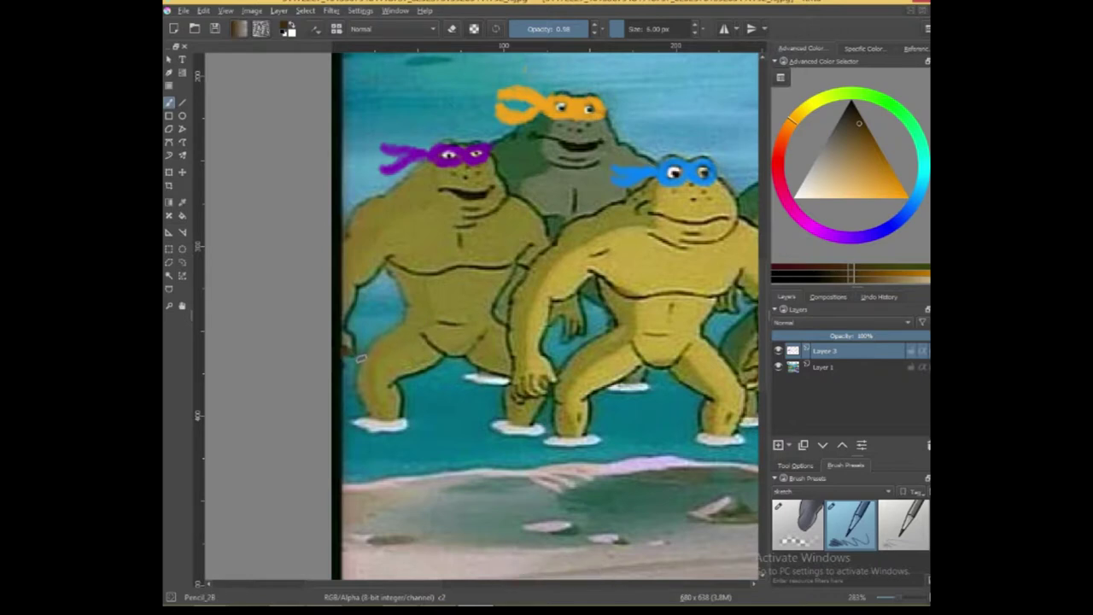
- Paint a long brown staff from the leftmost frog's hand across its hips, continuing behind the yellow frog's arm
drag(343, 353, 510, 330)
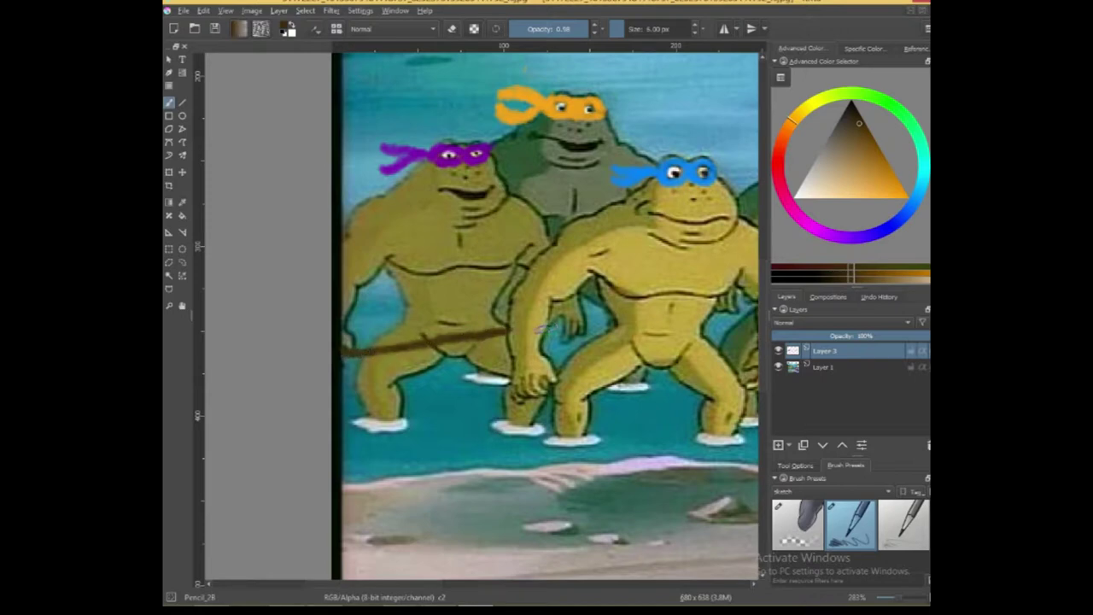
drag(543, 330, 615, 318)
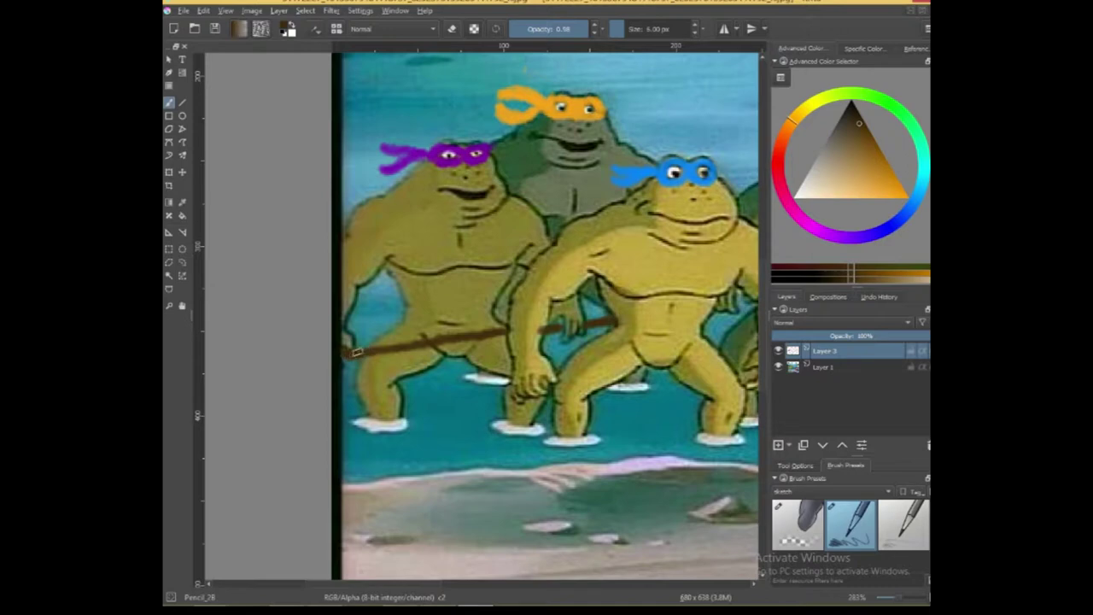
drag(344, 357, 487, 330)
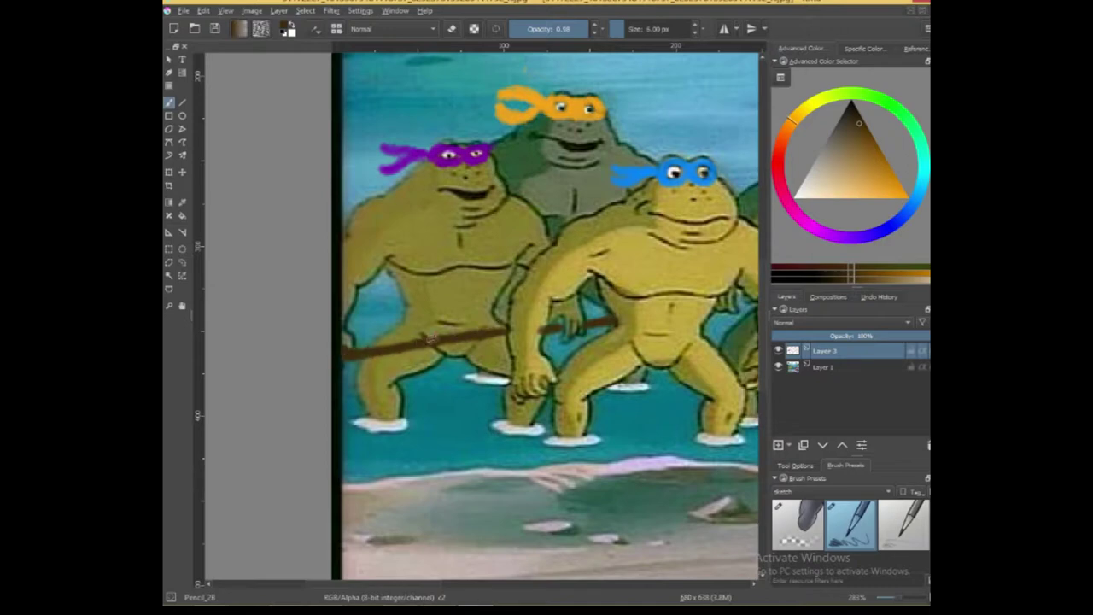
- Erase the staff paint overlapping the yellow frog's forearm with the soft eraser, and return to the pencil brush
key(e)
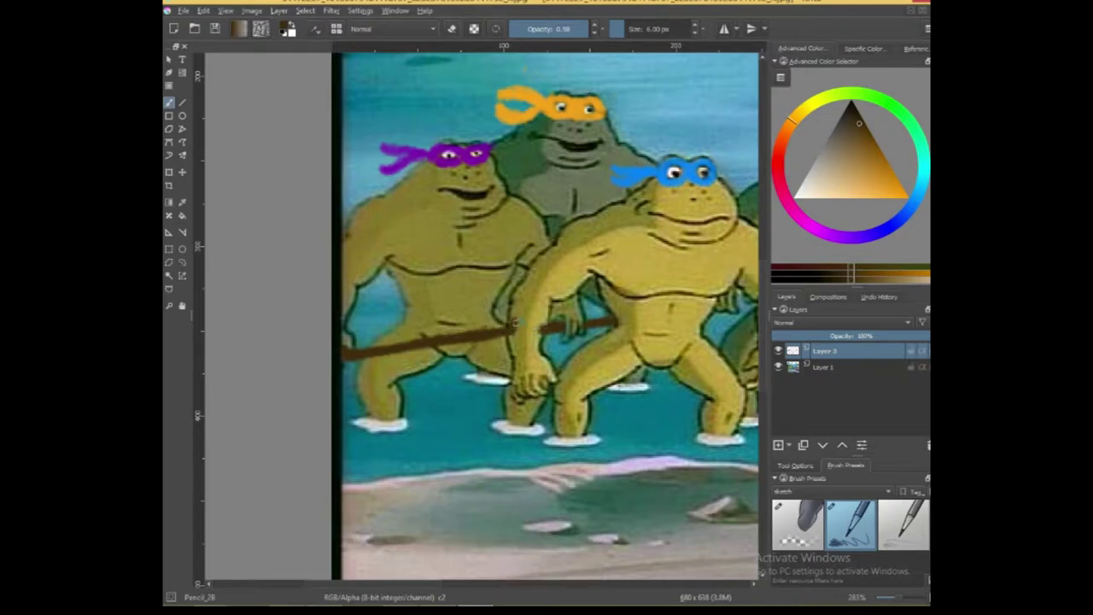
click(813, 537)
click(542, 326)
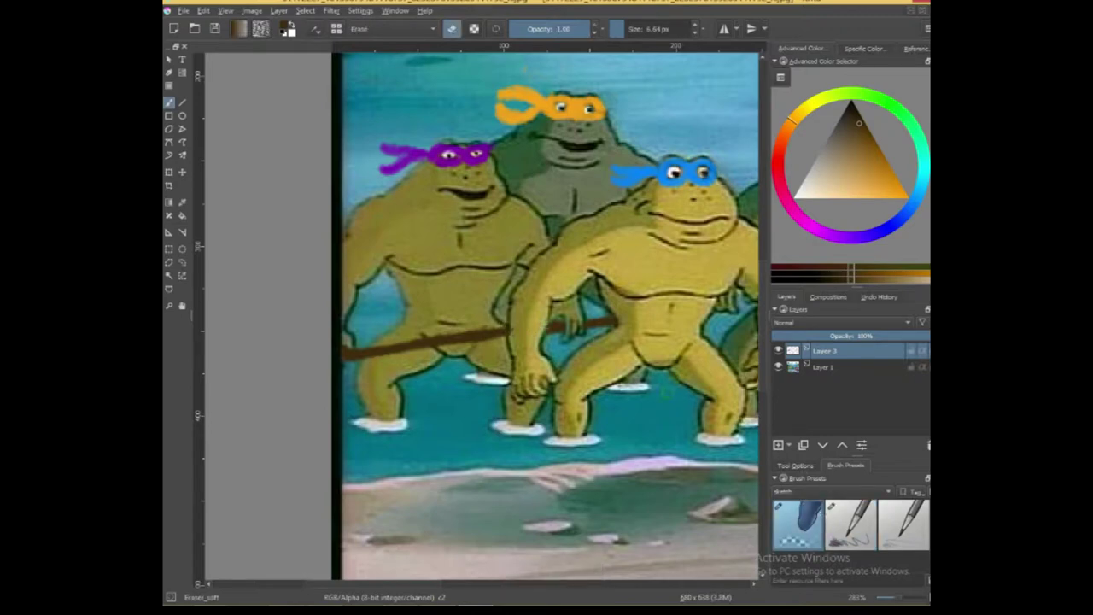
key(e)
click(851, 527)
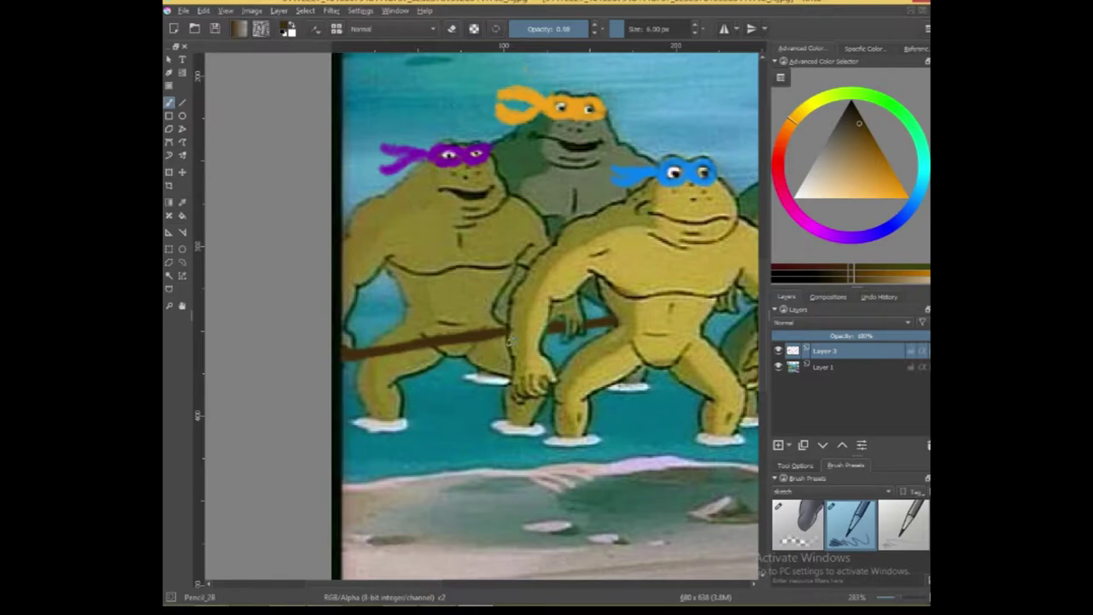
- Choose a lighter brown and paint a sword handle with a guard at the yellow frog's fist
scroll(581, 244, down, 2)
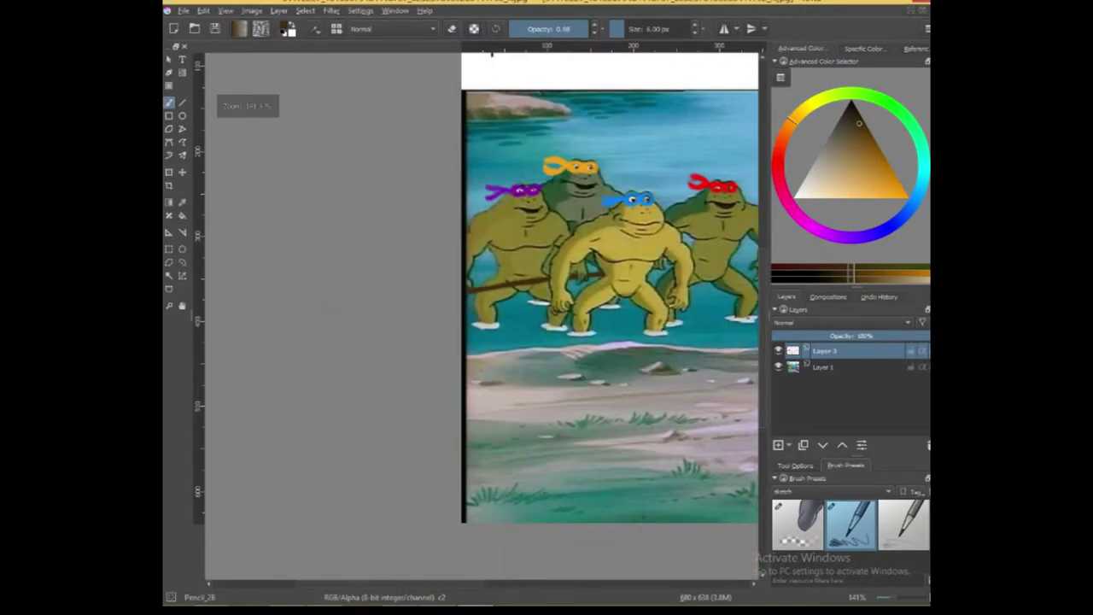
drag(594, 232, 502, 220)
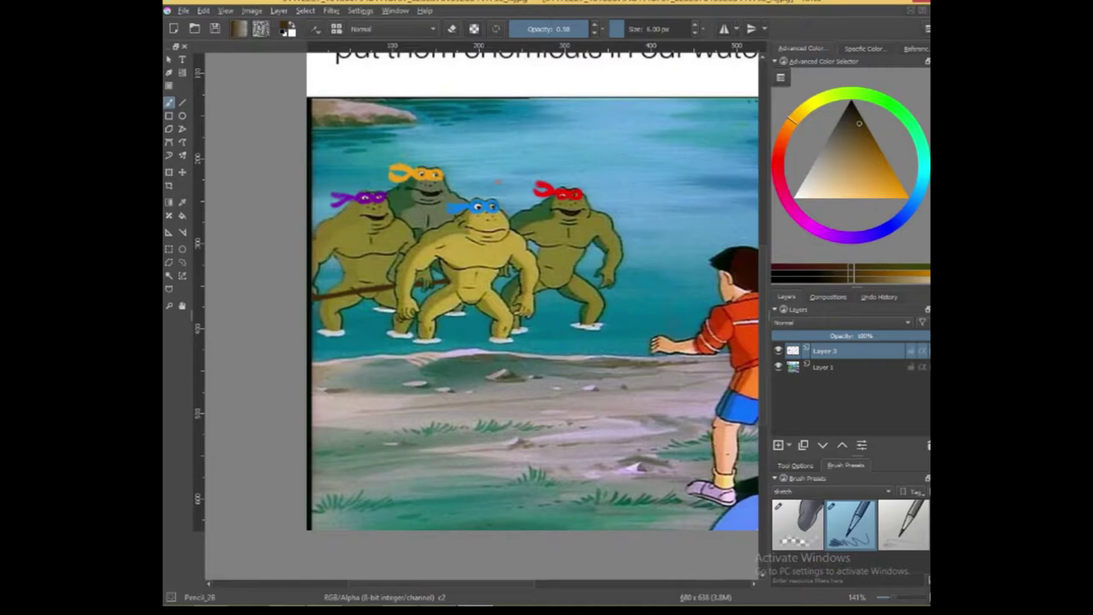
scroll(430, 244, up, 2)
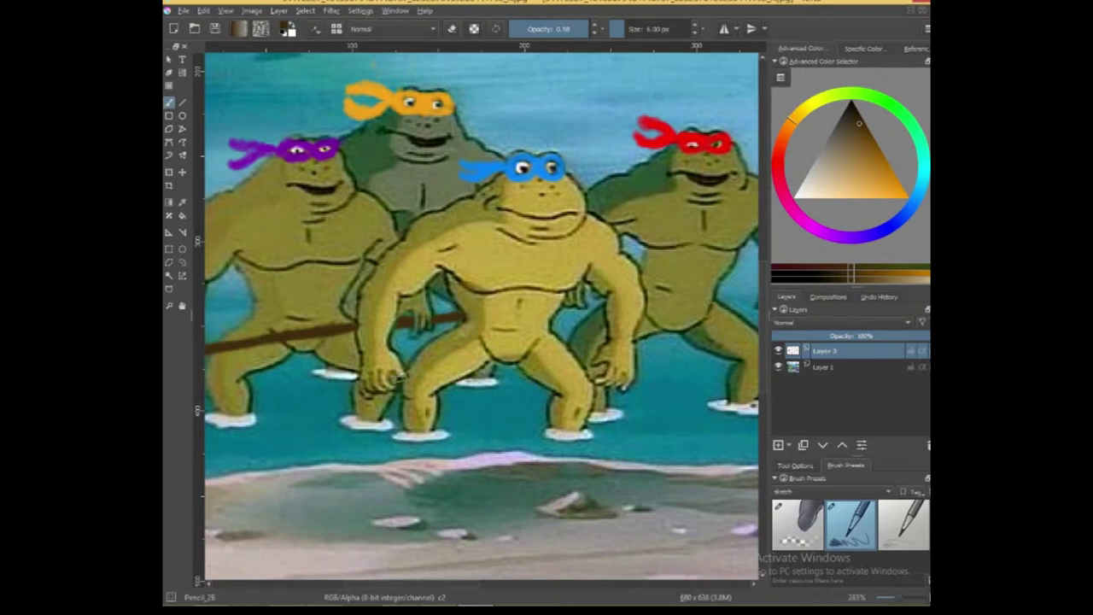
mouse_move(850, 139)
mouse_down()
mouse_move(874, 148)
mouse_move(872, 138)
mouse_up()
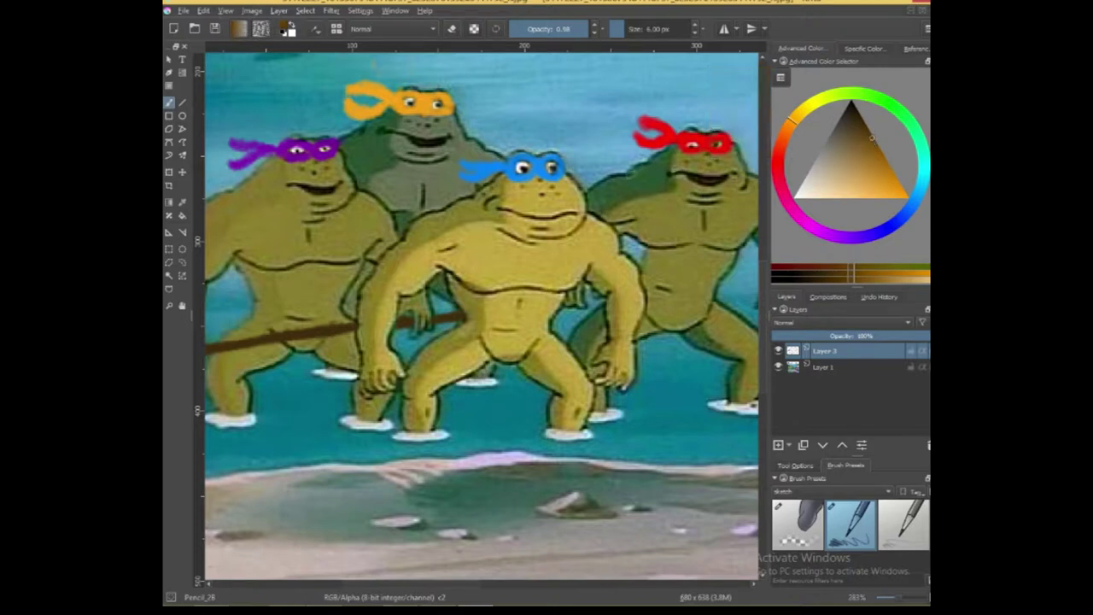
click(871, 139)
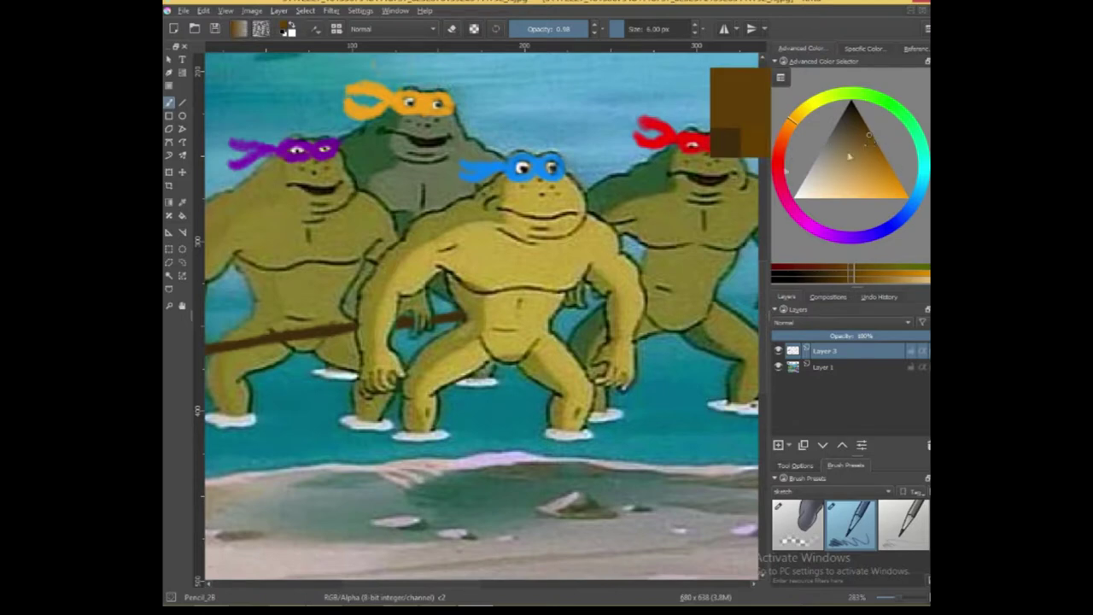
mouse_move(394, 374)
mouse_down()
mouse_move(408, 374)
mouse_move(349, 388)
mouse_move(408, 374)
mouse_move(412, 356)
mouse_move(415, 376)
mouse_move(399, 381)
mouse_move(415, 374)
mouse_up()
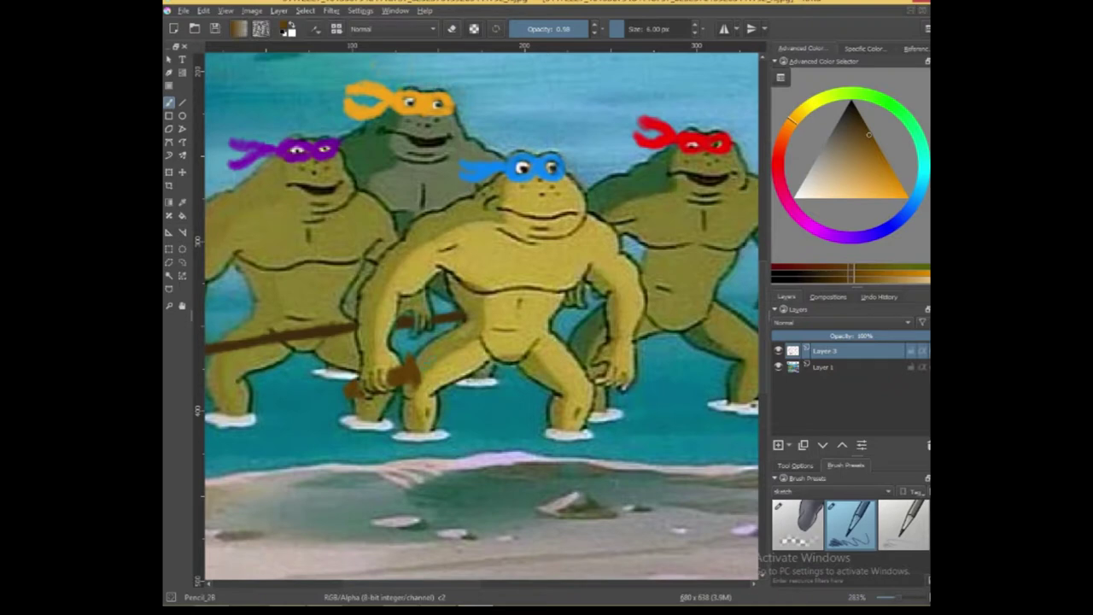
- Choose a light grey and paint a long sword blade from the yellow frog's brown guard up to its opposite arm
drag(805, 180, 816, 160)
mouse_move(414, 366)
mouse_down()
mouse_move(614, 282)
mouse_move(457, 353)
mouse_move(500, 346)
mouse_move(419, 375)
mouse_up()
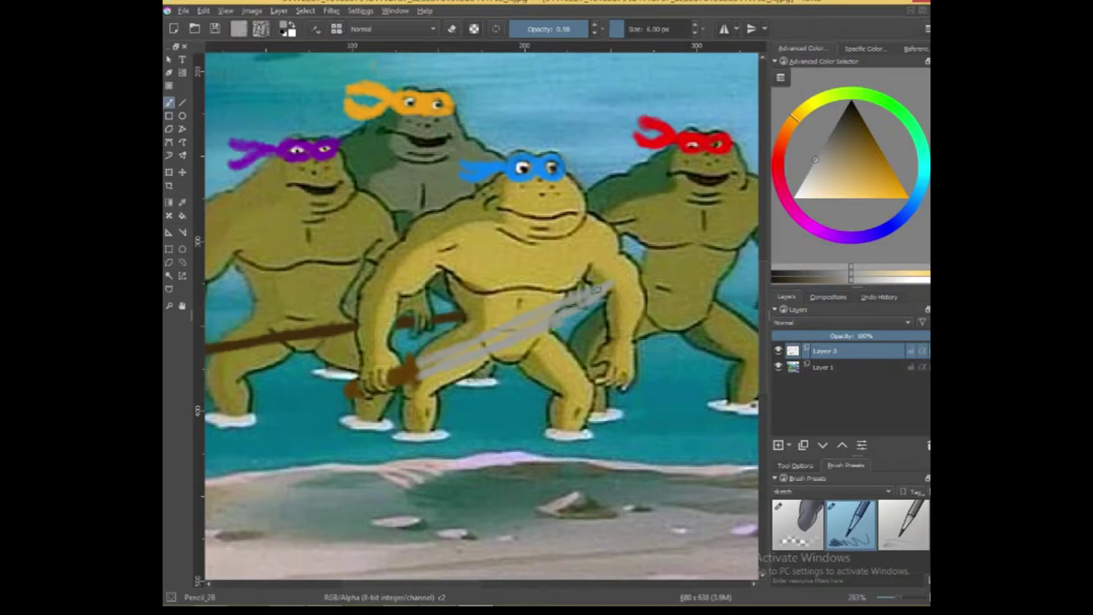
drag(603, 289, 590, 304)
- Sample the brown to reshape the sword guard, and sample the blade's grey to fill the blade solid from the guard upward
ctrl+click(411, 366)
drag(412, 365, 420, 383)
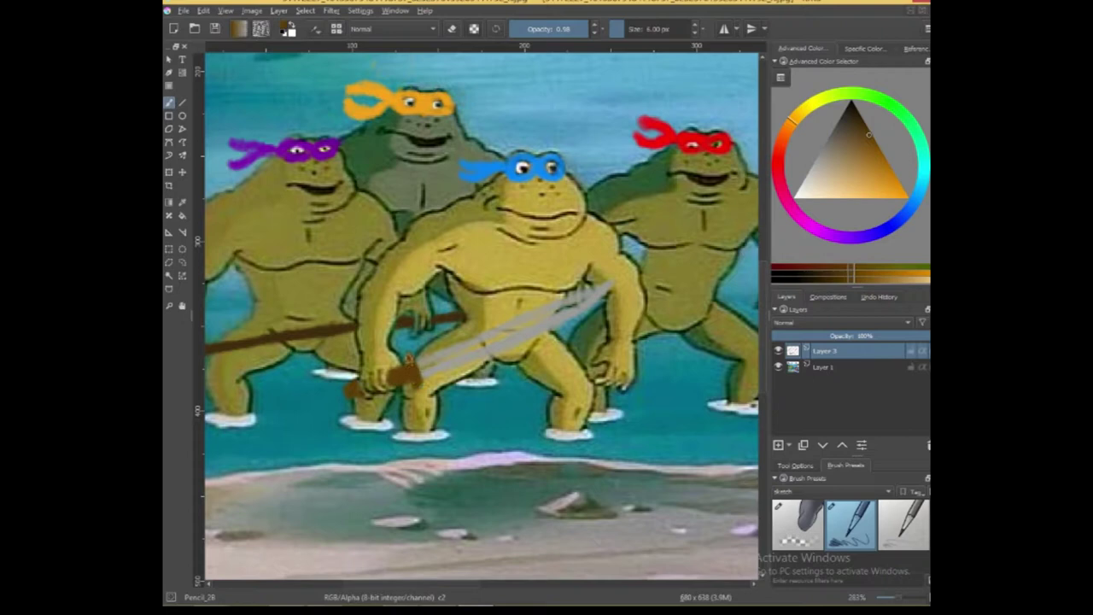
ctrl+click(520, 290)
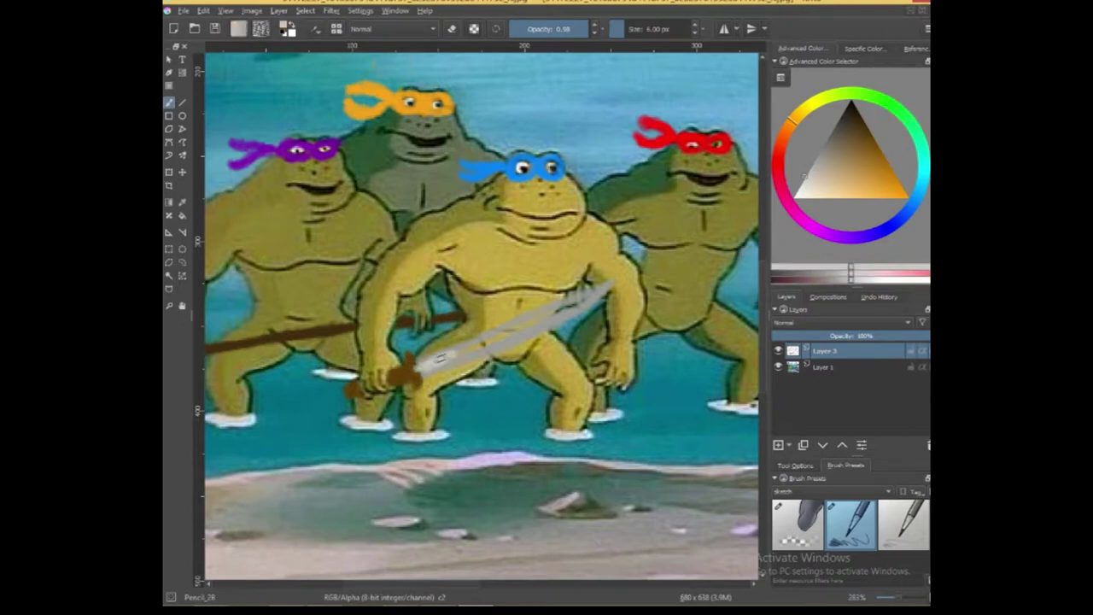
ctrl+click(485, 347)
drag(419, 370, 458, 351)
scroll(490, 337, down, 2)
scroll(617, 298, up, 2)
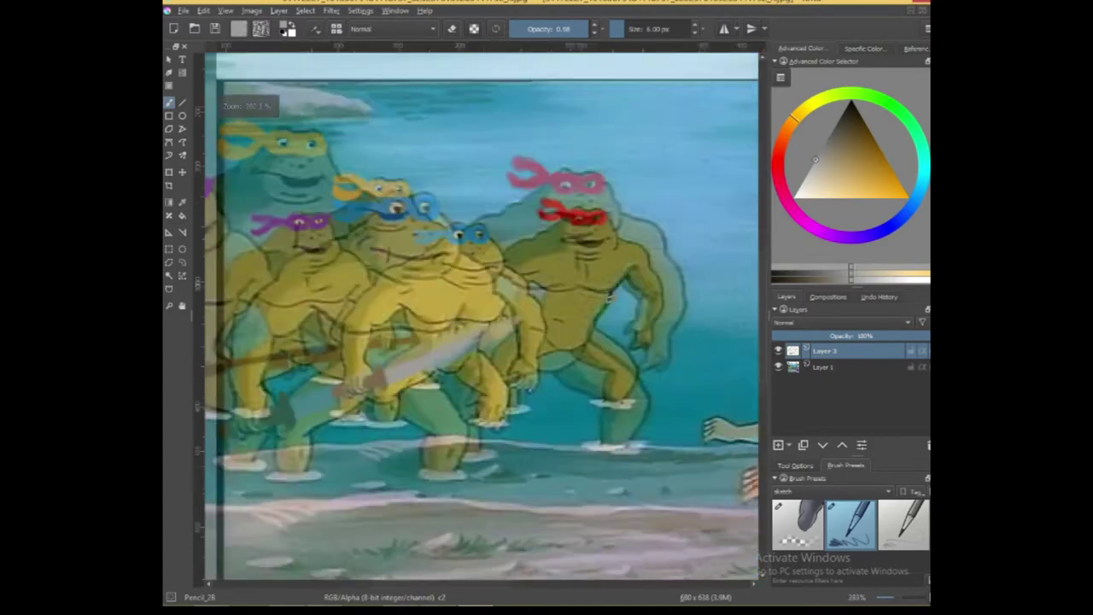
scroll(611, 299, down, 3)
scroll(523, 346, up, 3)
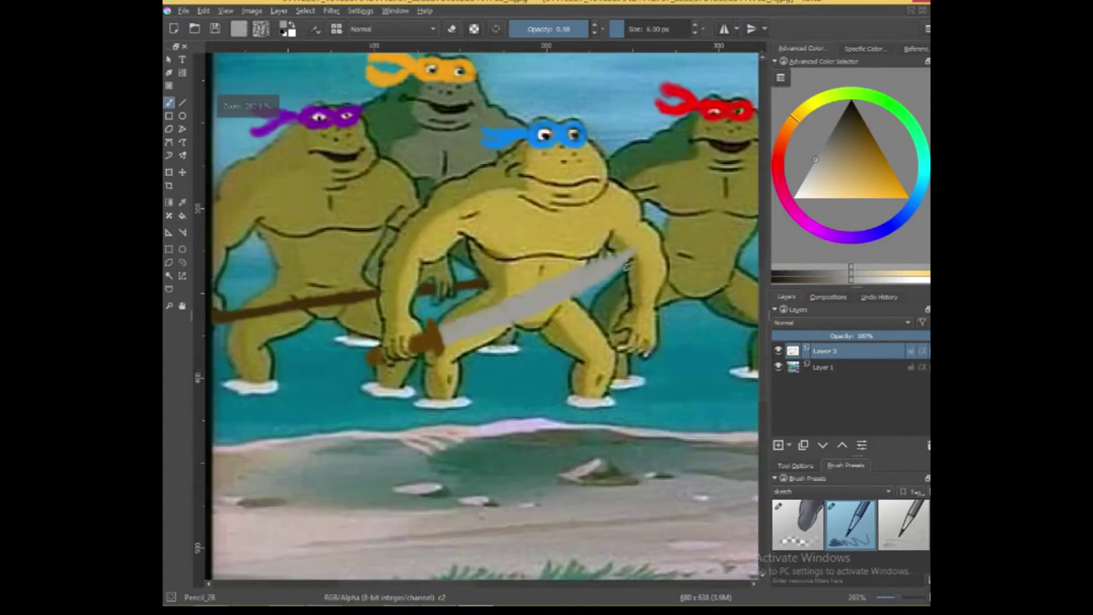
scroll(489, 319, up, 2)
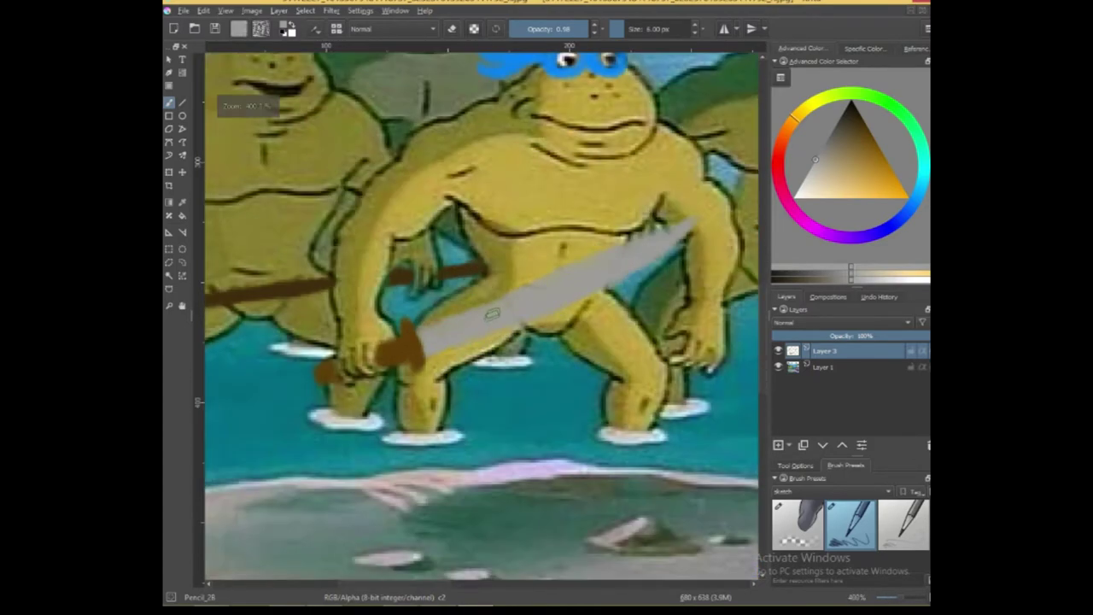
scroll(489, 317, down, 2)
- Choose a bright yellow and paint accents along the sword handle around the yellow frog's fist
drag(612, 227, 563, 235)
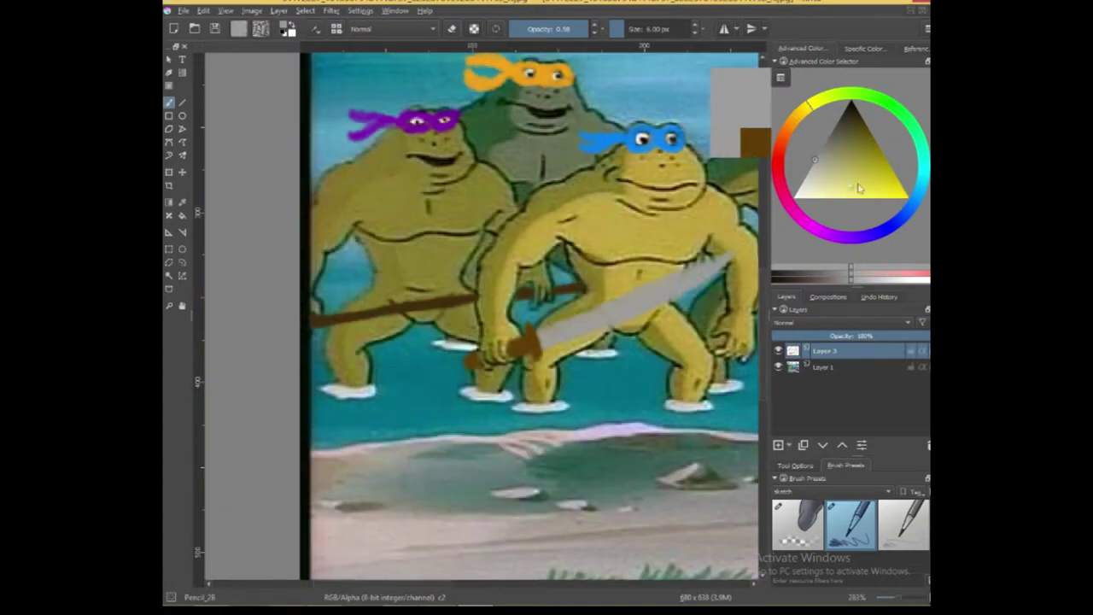
drag(859, 185, 896, 186)
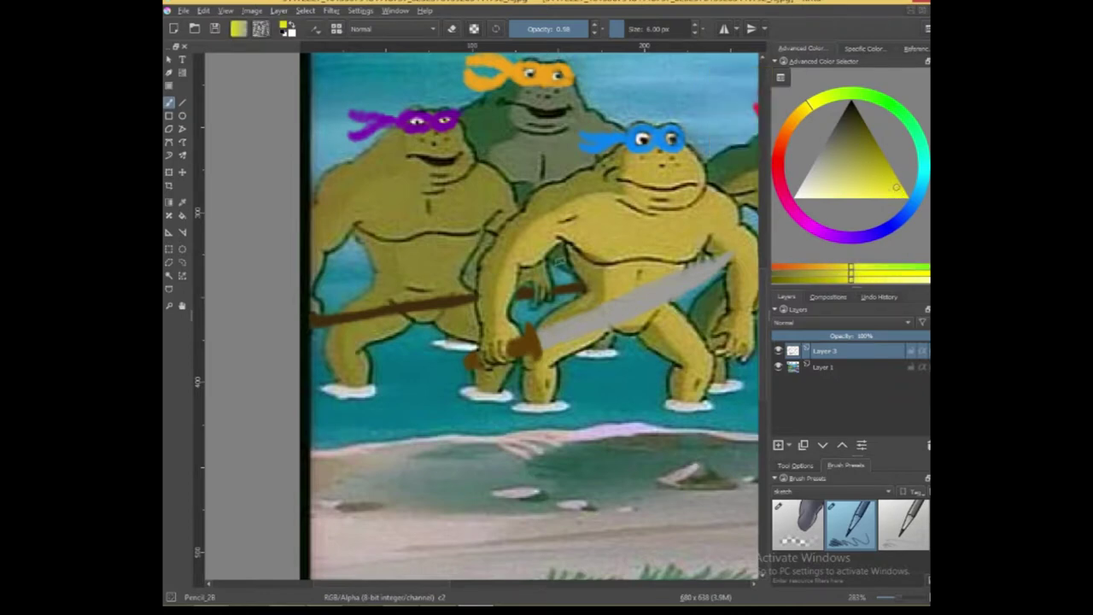
mouse_move(520, 347)
mouse_down()
mouse_move(472, 365)
mouse_move(485, 359)
mouse_up()
drag(699, 208, 400, 251)
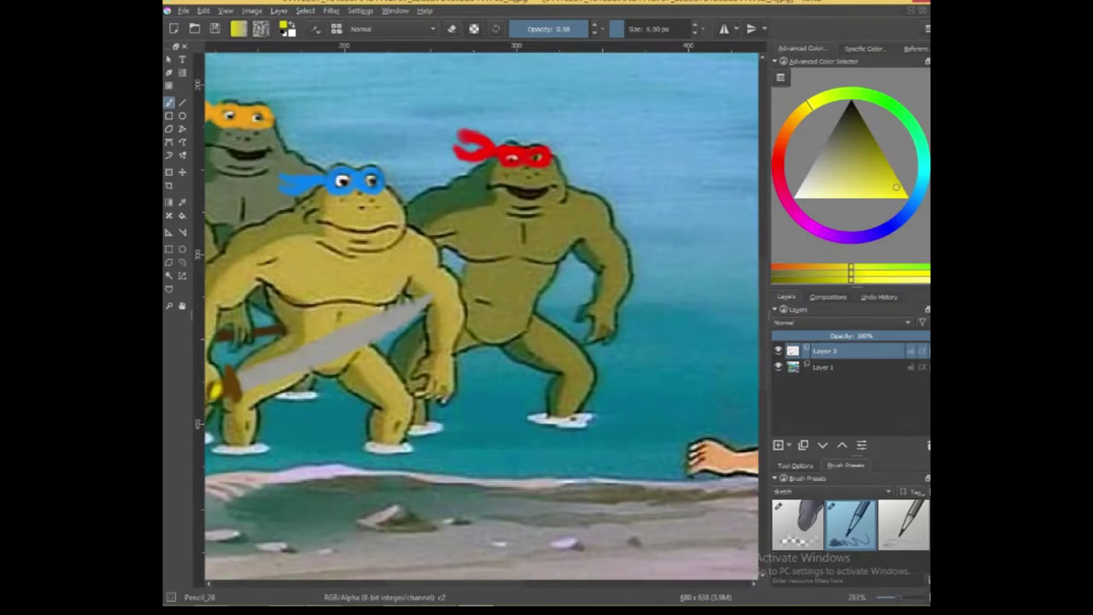
- Examine the blue-masked frog's face and chest and the red-masked frog's torso up close
drag(506, 230, 606, 210)
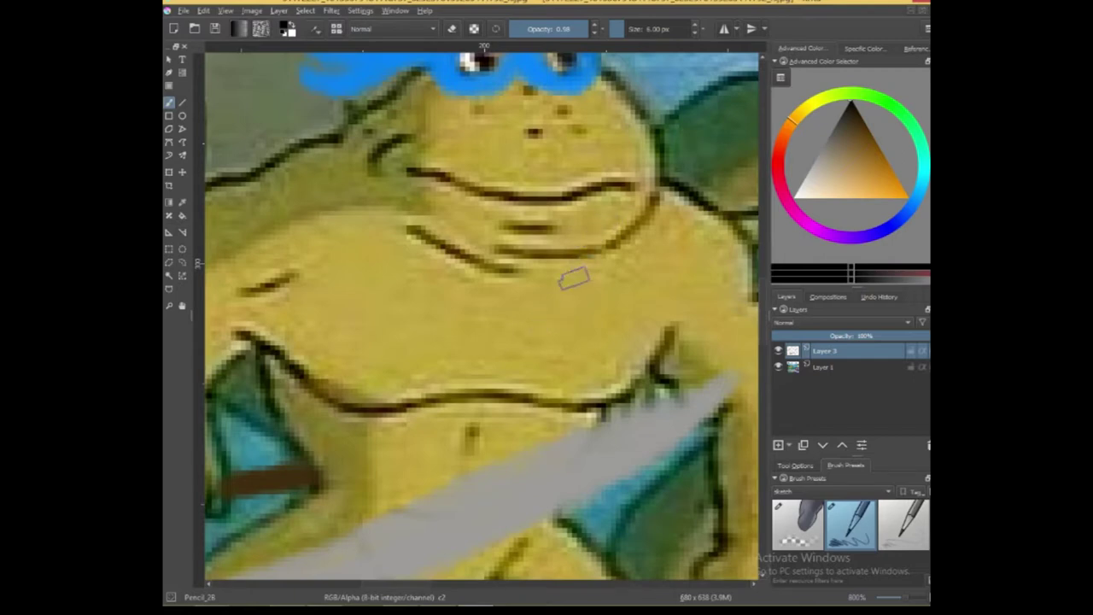
key(minus)
key(minus)
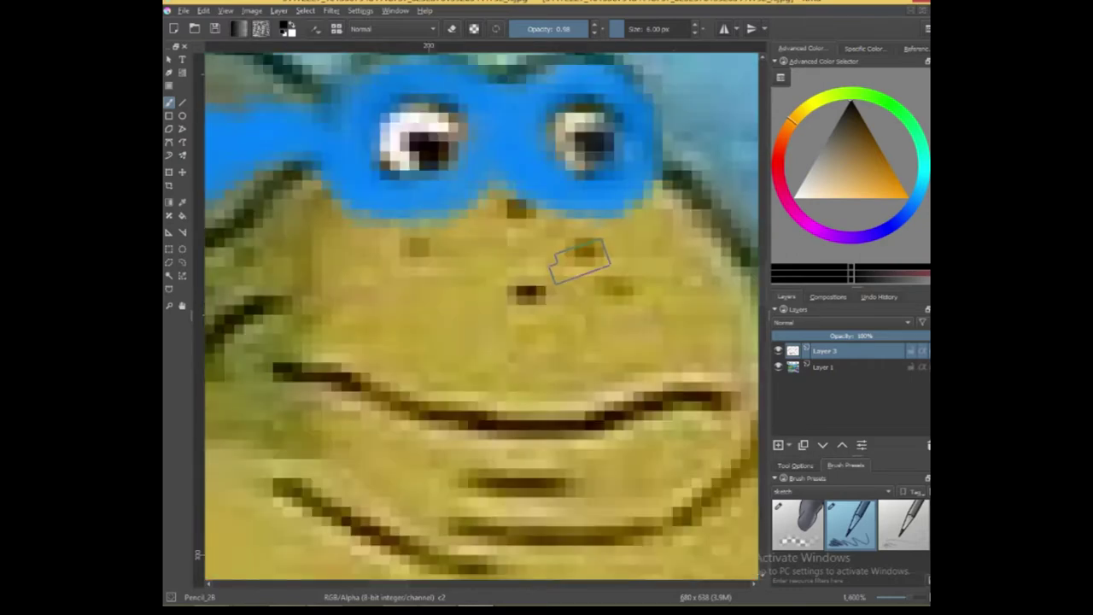
scroll(580, 261, down, 5)
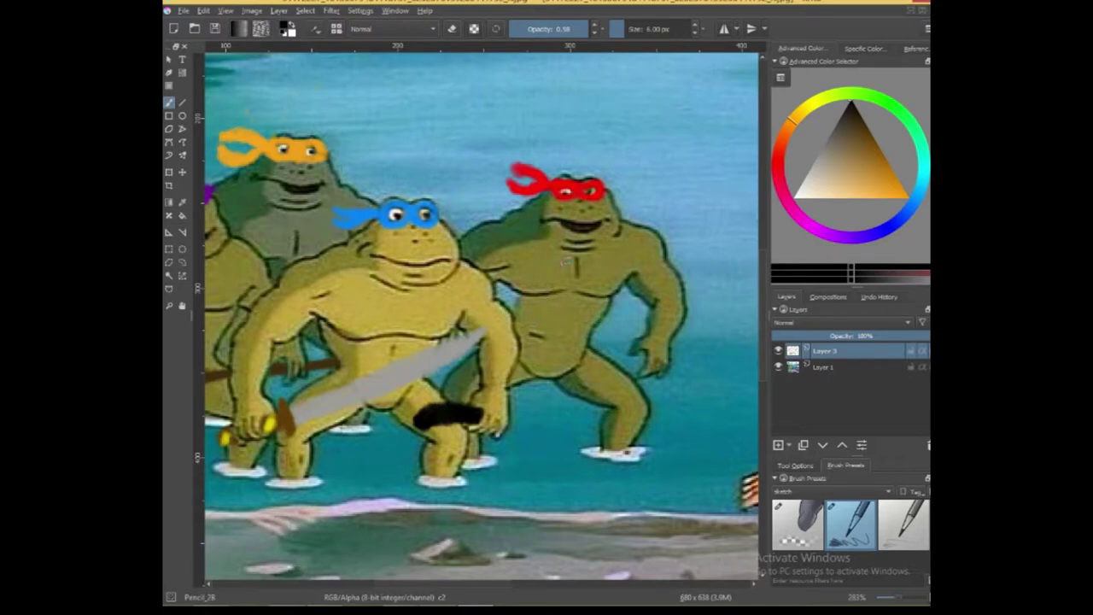
scroll(568, 260, up, 2)
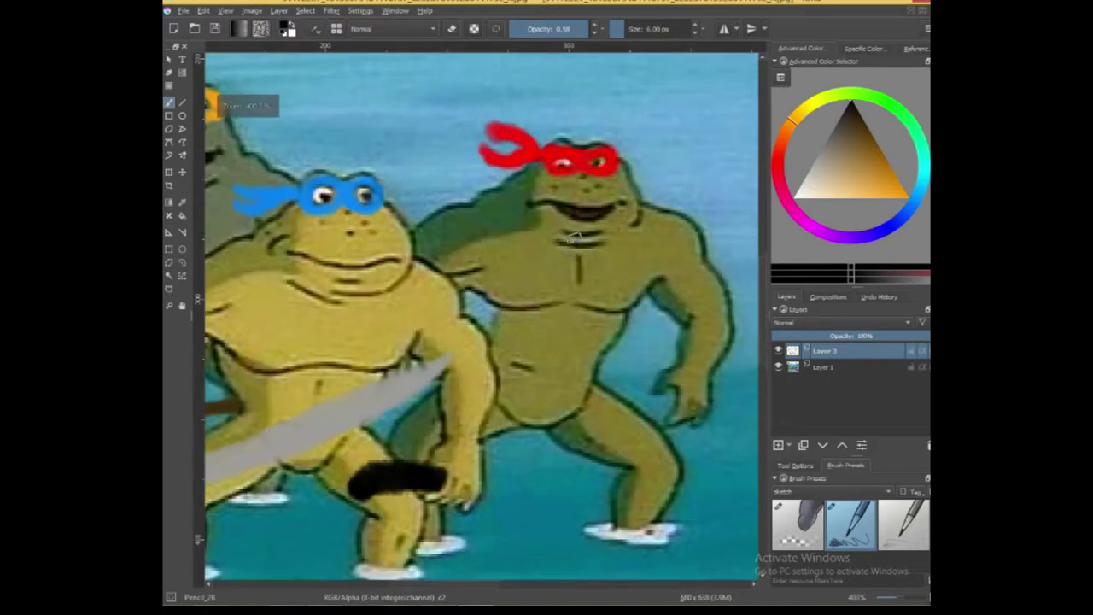
drag(616, 219, 555, 217)
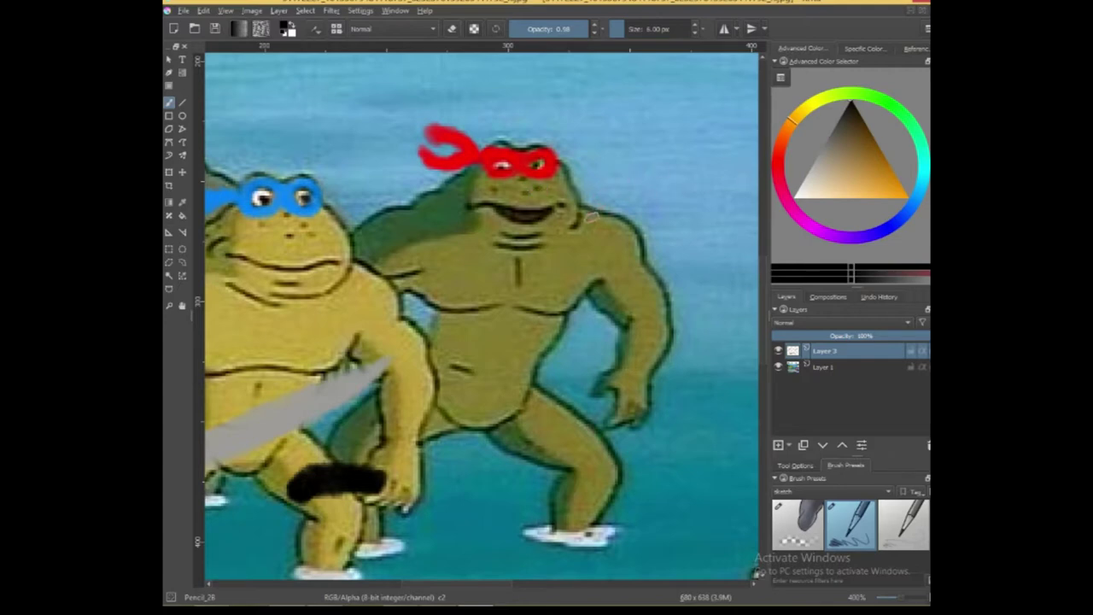
drag(578, 220, 633, 210)
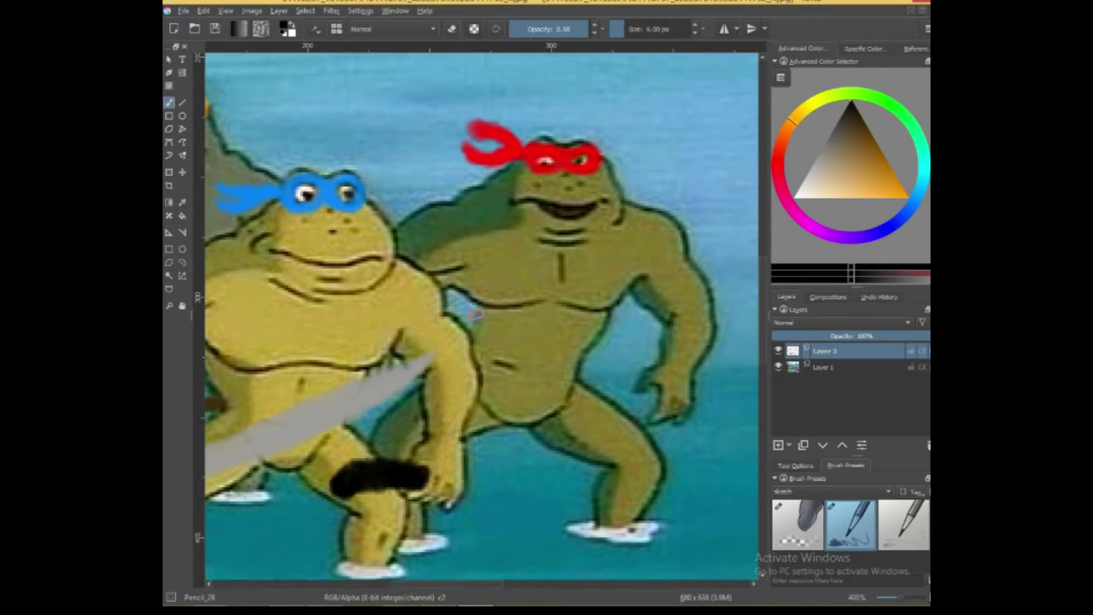
scroll(474, 314, up, 3)
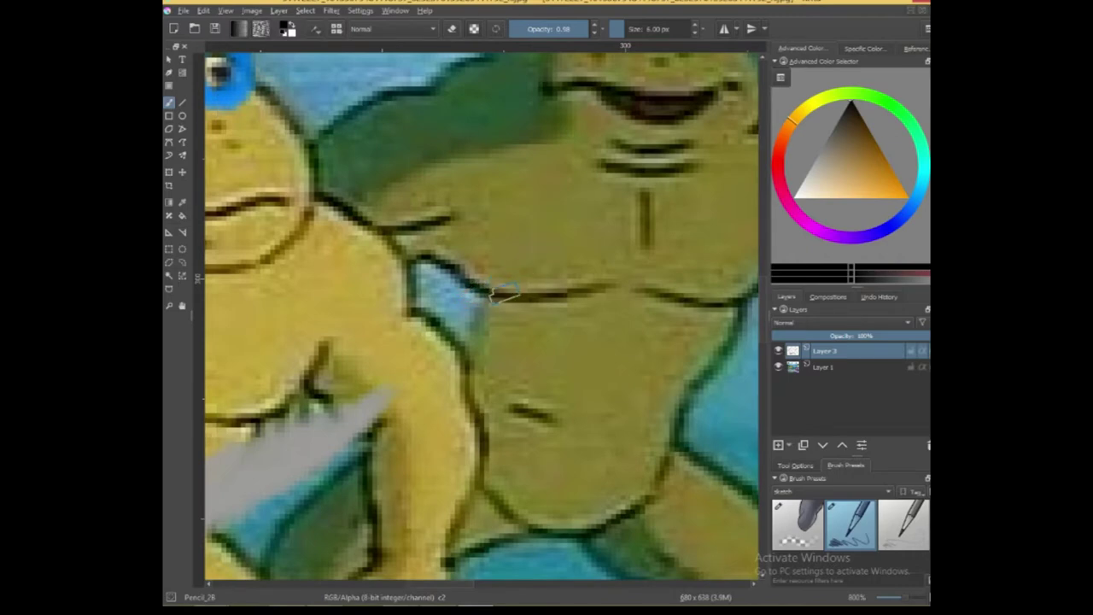
scroll(517, 266, down, 3)
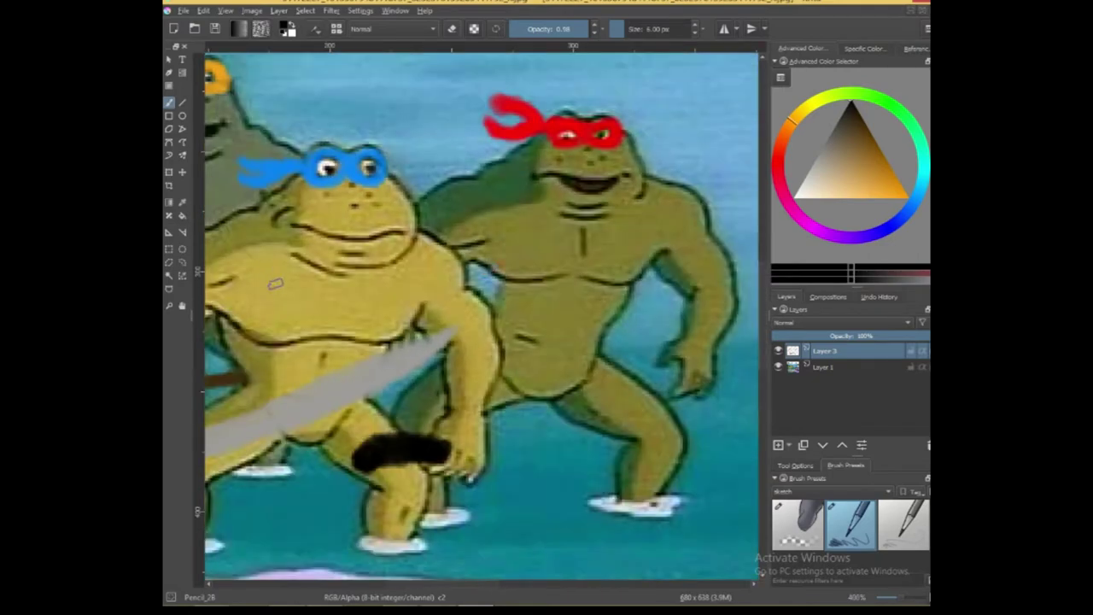
key(space)
mouse_move(334, 276)
mouse_down()
mouse_move(555, 310)
mouse_move(574, 295)
mouse_move(751, 324)
mouse_up()
drag(506, 313, 414, 273)
drag(569, 310, 280, 253)
drag(552, 231, 482, 230)
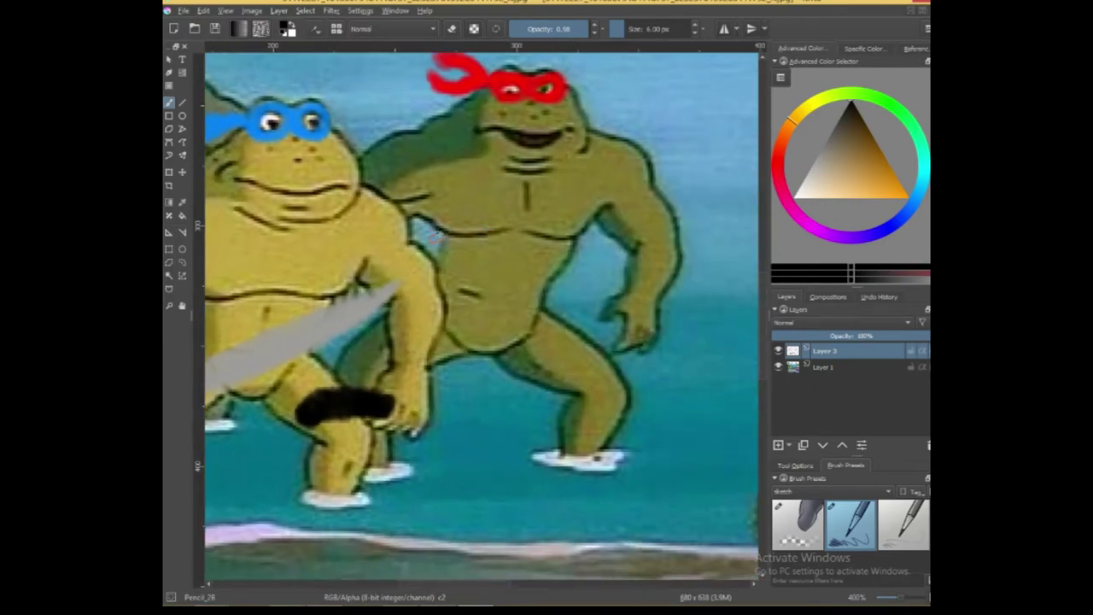
- Sample the dark green of the red-masked frog's shoulder, fill the gap beside its torso and add a short stroke below its chin
mouse_move(446, 205)
mouse_down()
mouse_move(406, 257)
mouse_move(424, 206)
mouse_move(440, 234)
mouse_up()
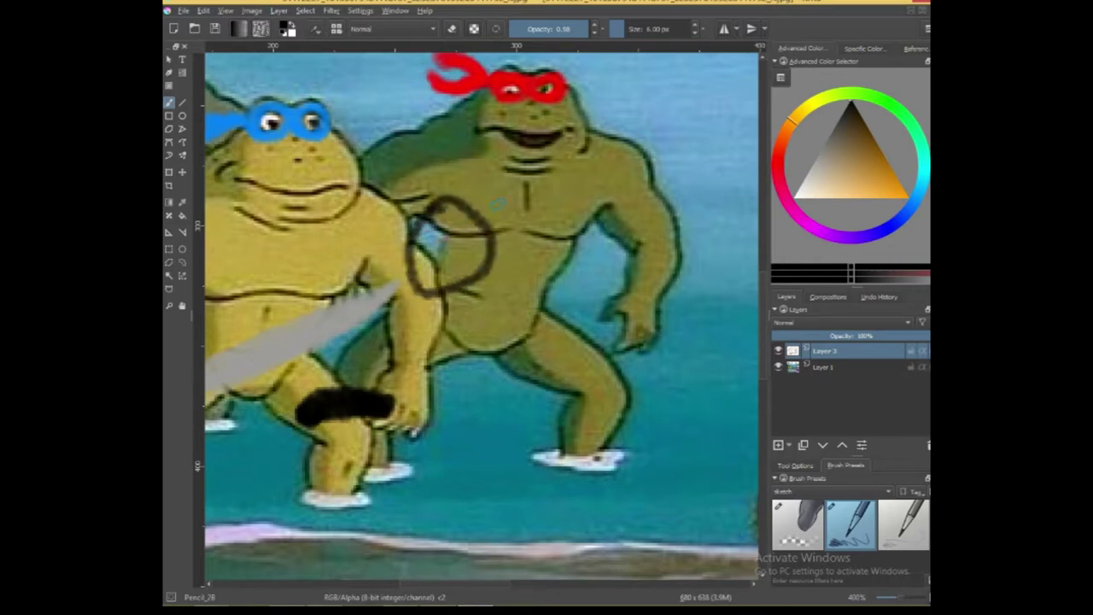
key(ctrl+z)
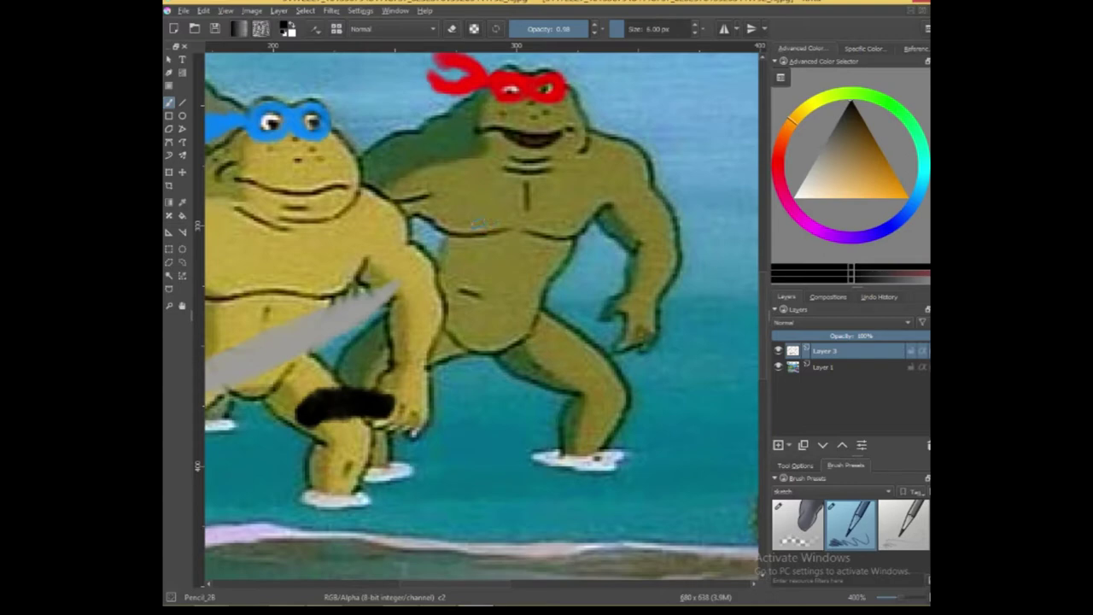
drag(850, 111, 884, 105)
key(p)
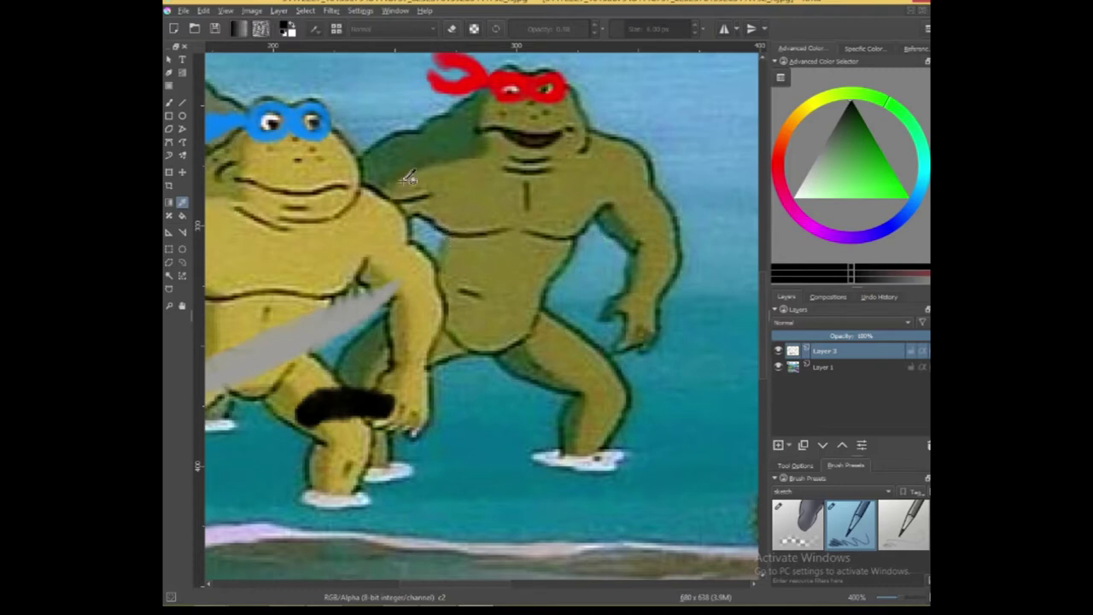
click(433, 143)
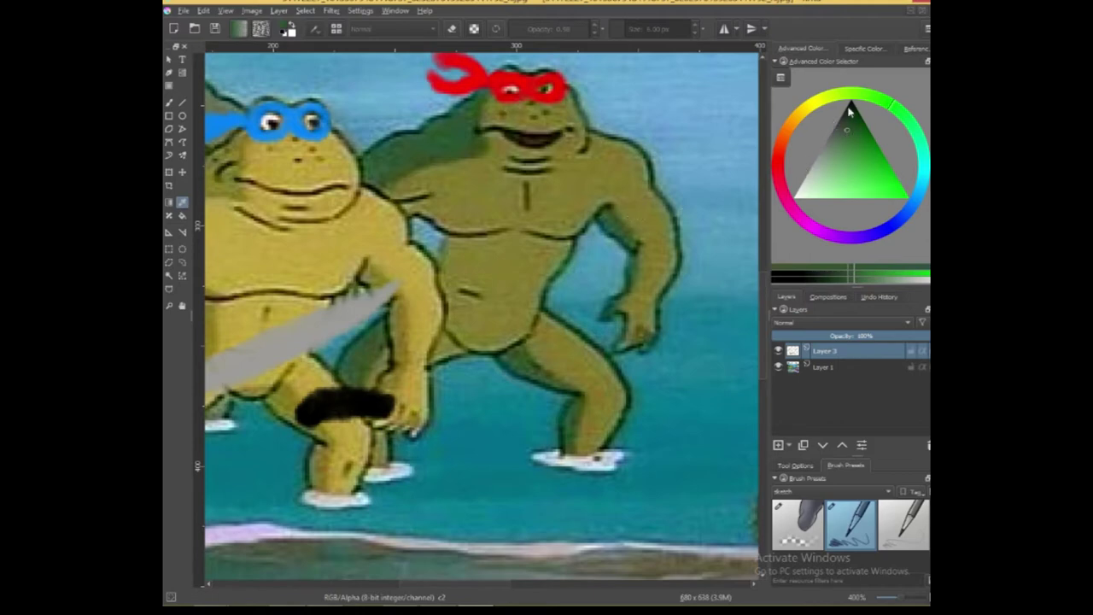
key(b)
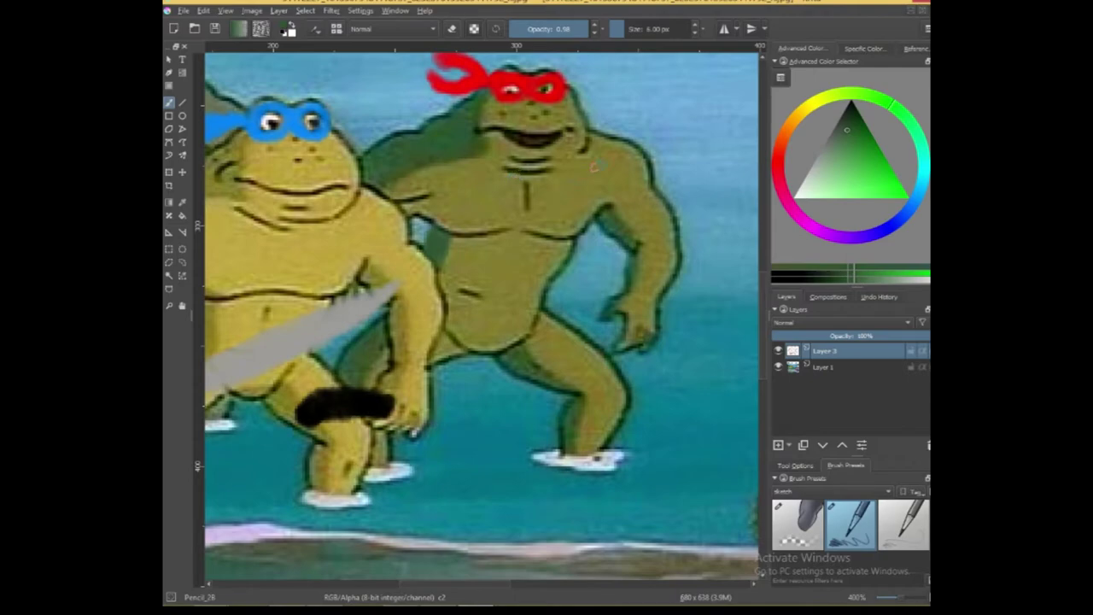
drag(559, 174, 461, 210)
drag(596, 160, 503, 210)
mouse_move(571, 183)
mouse_down()
mouse_move(585, 178)
mouse_move(583, 219)
mouse_move(638, 236)
mouse_move(545, 146)
mouse_up()
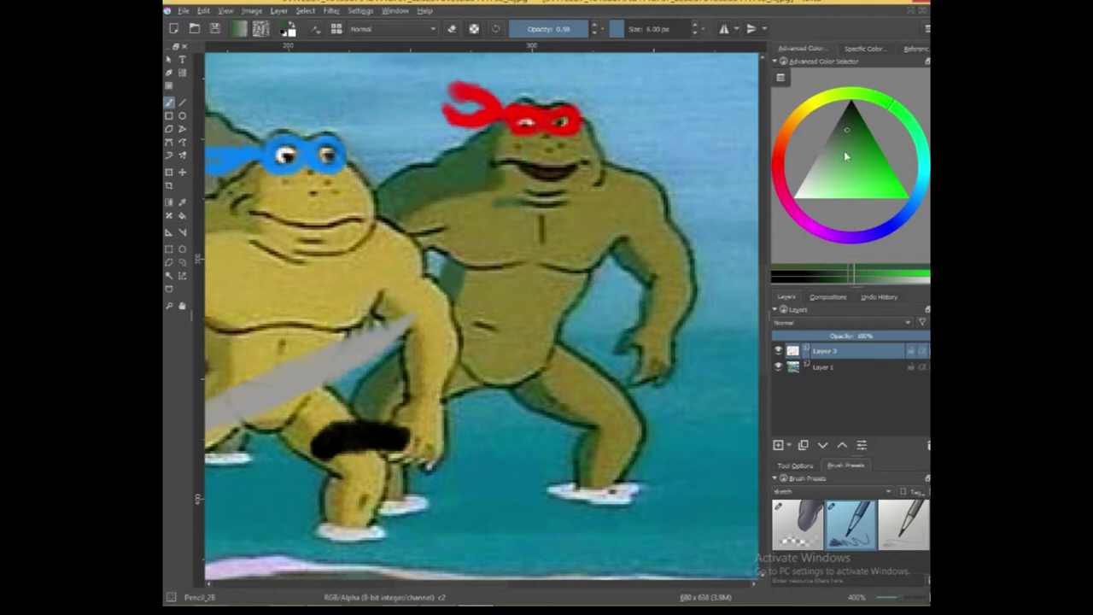
- Choose a very dark brown and paint a handgun shape from the red-masked frog's hand down over its thigh
mouse_move(787, 164)
mouse_down()
mouse_move(794, 121)
mouse_move(868, 135)
mouse_move(864, 110)
mouse_up()
click(854, 124)
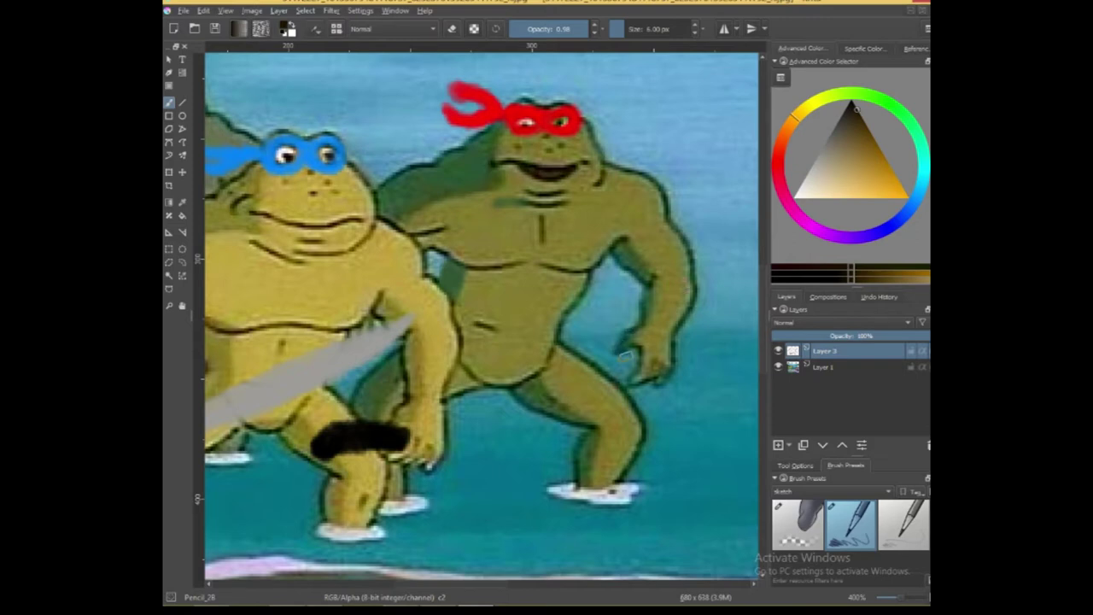
mouse_move(616, 353)
mouse_down()
mouse_move(632, 349)
mouse_move(610, 448)
mouse_up()
mouse_move(615, 359)
mouse_down()
mouse_move(611, 438)
mouse_move(602, 431)
mouse_move(600, 443)
mouse_move(598, 388)
mouse_move(626, 359)
mouse_move(607, 372)
mouse_move(607, 421)
mouse_move(603, 365)
mouse_move(603, 418)
mouse_up()
- Choose a light grey and paint it down the middle of the gun's barrel and grip, leaving dark edges
click(815, 160)
mouse_move(613, 360)
mouse_down()
mouse_move(627, 348)
mouse_move(606, 426)
mouse_up()
drag(623, 372, 637, 350)
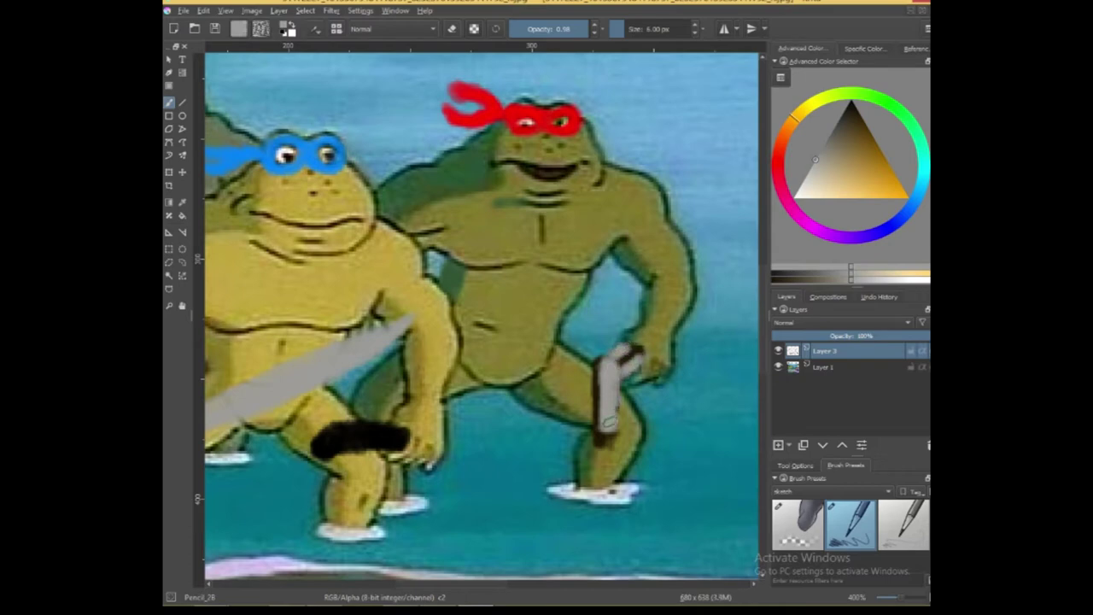
- Paint an orange muzzle flash with a bright yellow centre below the gun's barrel
drag(836, 183, 872, 136)
drag(552, 408, 557, 361)
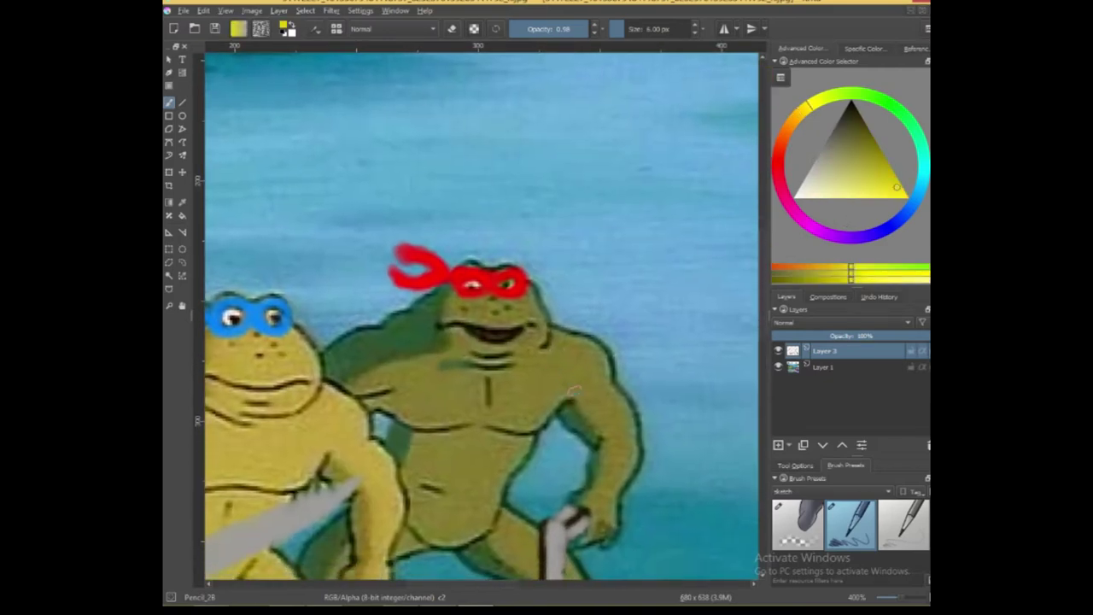
scroll(559, 431, down, 2)
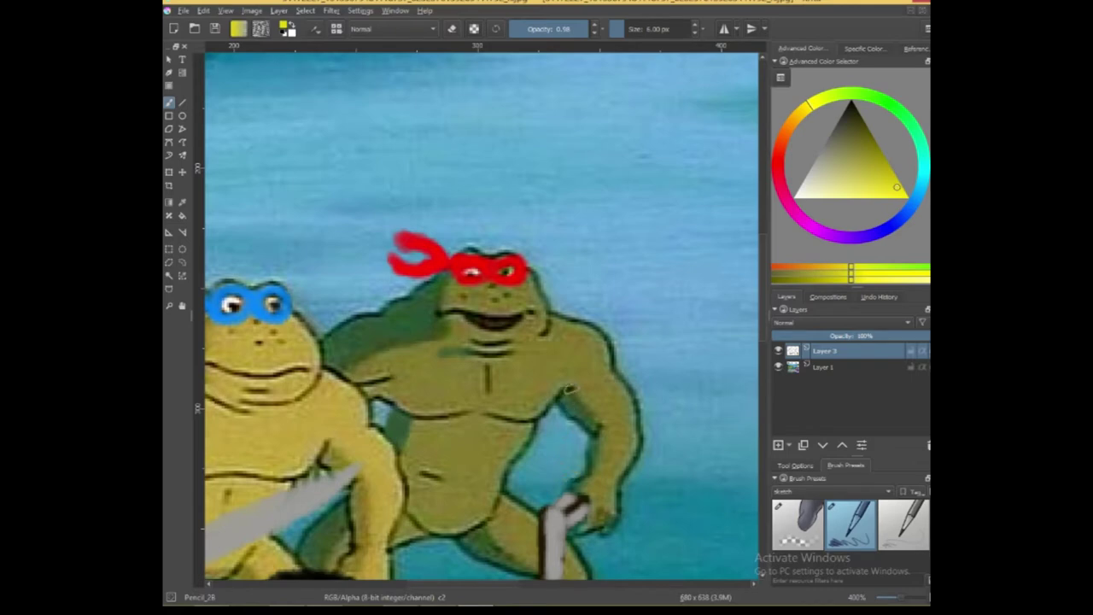
scroll(562, 435, down, 4)
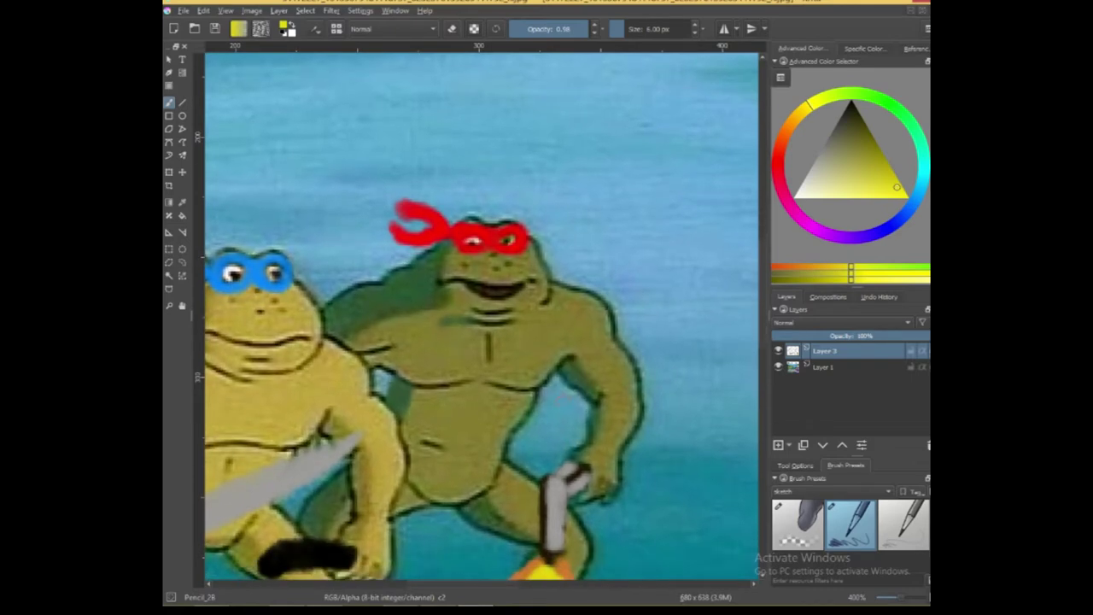
scroll(575, 386, down, 10)
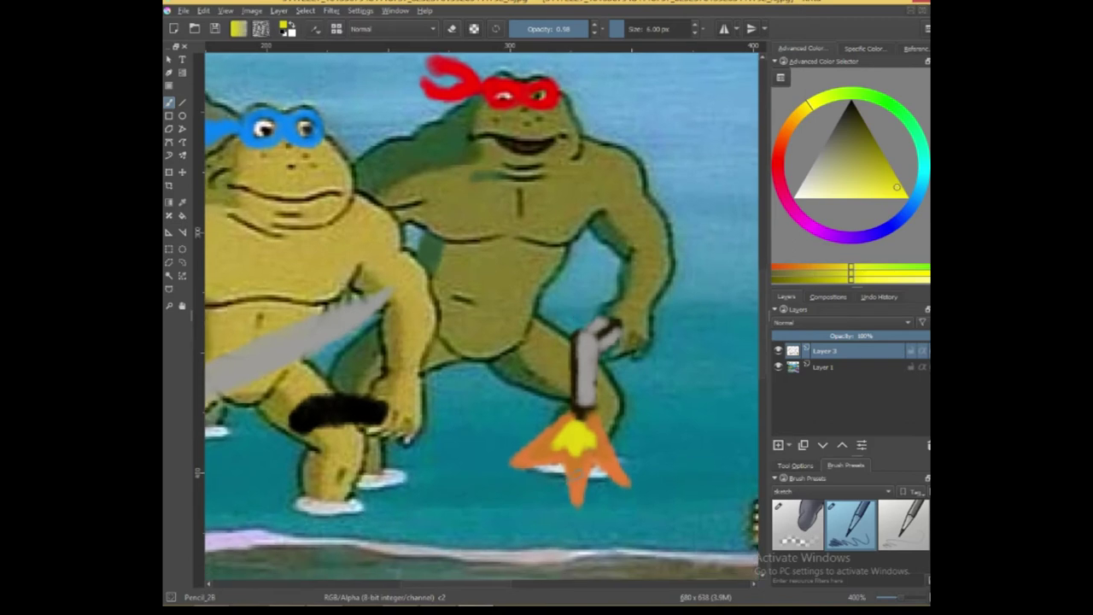
- Choose a dark red and paint two splatter patches in the water on either side below the muzzle flash
click(778, 151)
click(778, 169)
drag(845, 171, 888, 162)
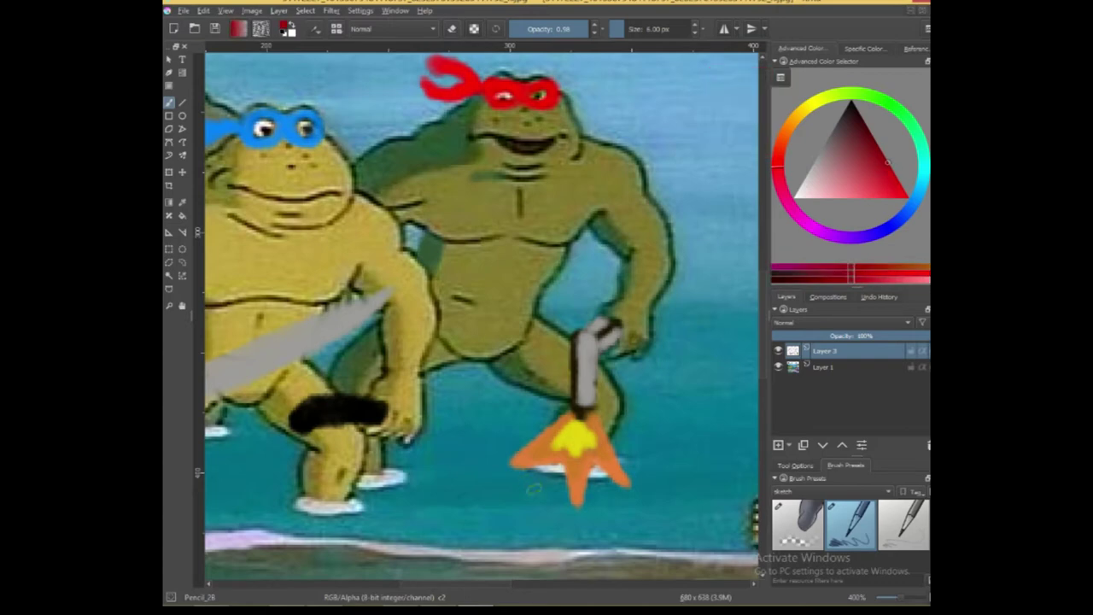
drag(545, 505, 505, 506)
drag(610, 510, 654, 509)
mouse_move(546, 502)
mouse_down()
mouse_move(491, 503)
mouse_move(529, 505)
mouse_move(500, 498)
mouse_up()
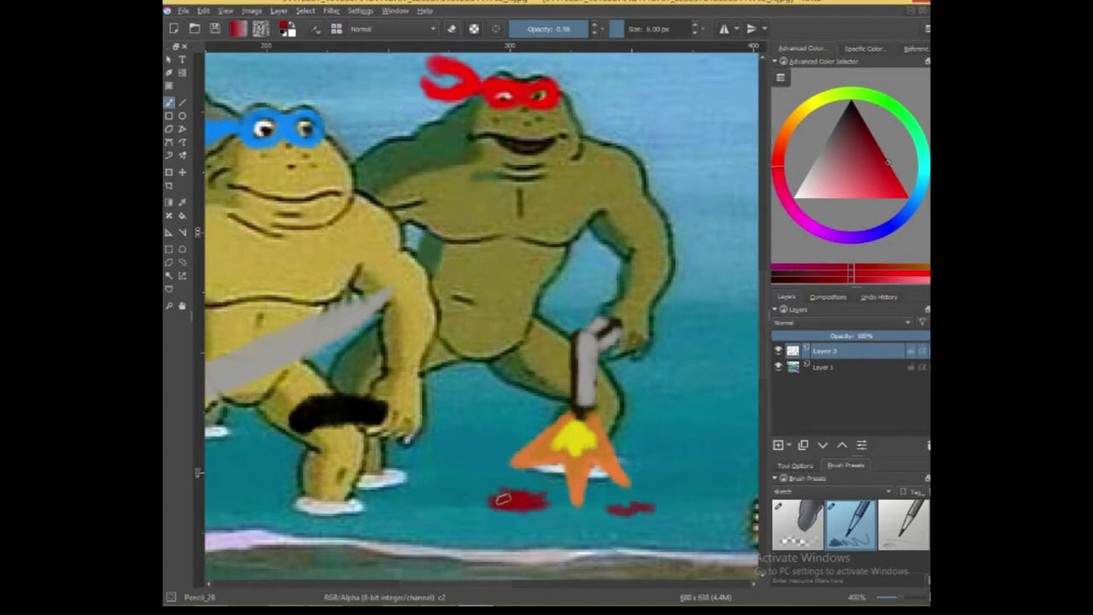
- Enlarge the right-hand red splatter and add a long red streak across the water beneath the muzzle flash
mouse_move(613, 511)
mouse_down()
mouse_move(659, 513)
mouse_move(626, 514)
mouse_up()
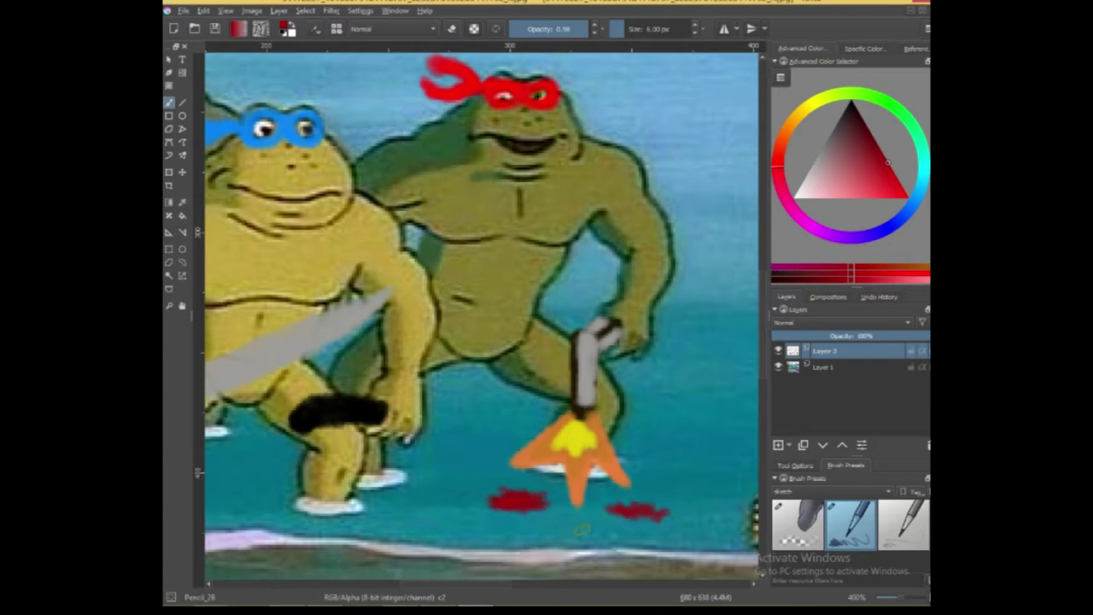
mouse_move(562, 525)
mouse_down()
mouse_move(521, 530)
mouse_move(639, 498)
mouse_move(680, 500)
mouse_move(646, 508)
mouse_move(674, 502)
mouse_move(630, 499)
mouse_move(530, 536)
mouse_move(619, 535)
mouse_move(557, 521)
mouse_move(477, 523)
mouse_move(505, 534)
mouse_move(525, 512)
mouse_up()
drag(612, 505, 636, 513)
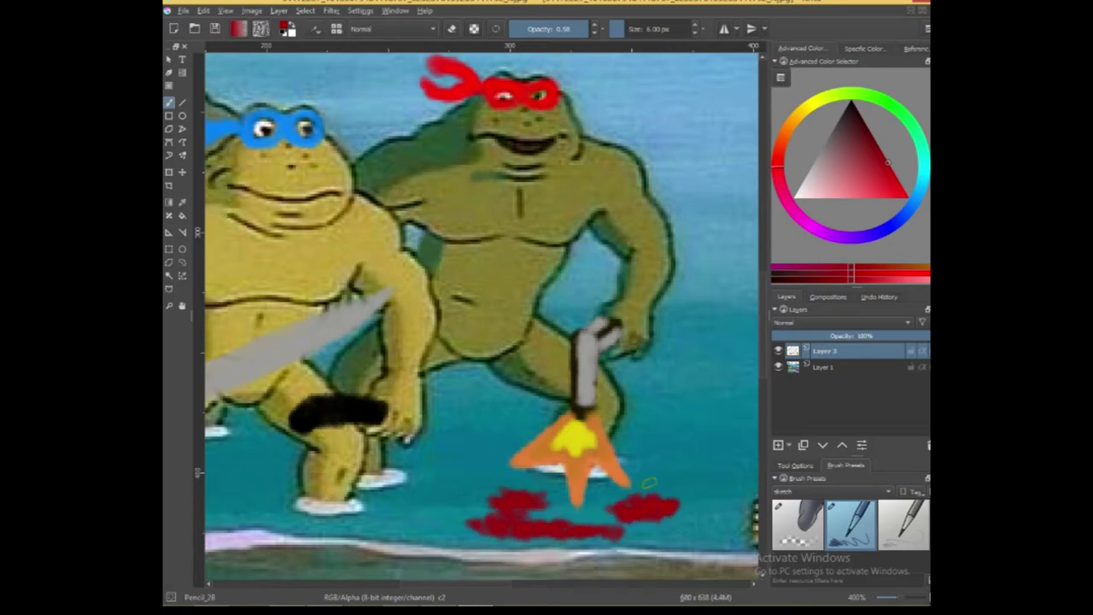
key(minus)
key(minus)
key(minus)
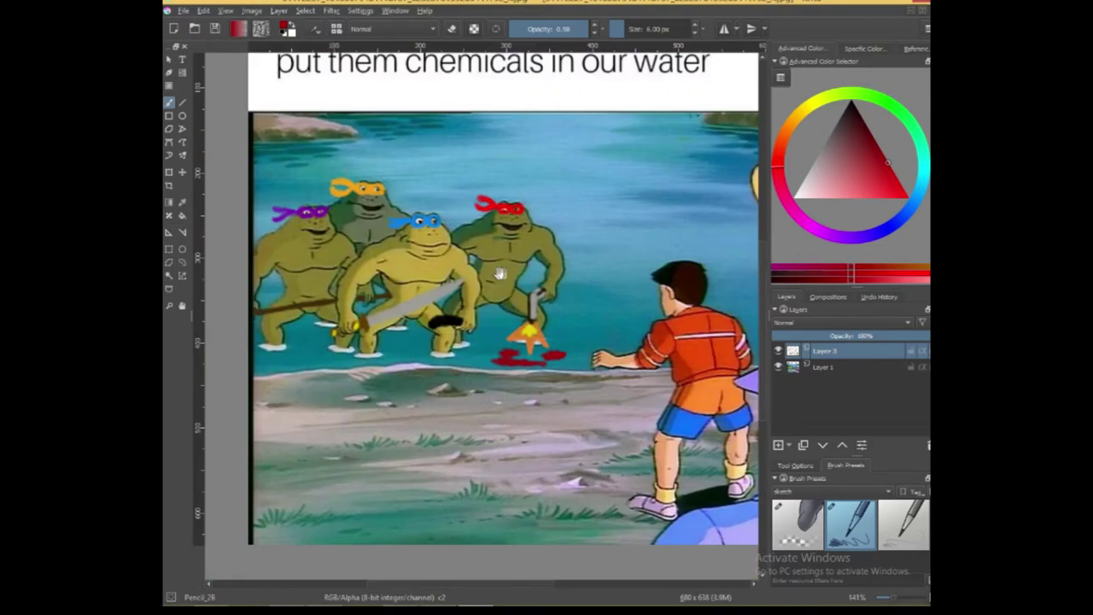
- Choose a light warm grey and paint an axe with a brown handle in the orange-masked frog's head, with dark red blood running down
mouse_move(478, 282)
mouse_down()
mouse_move(563, 302)
mouse_move(480, 285)
mouse_up()
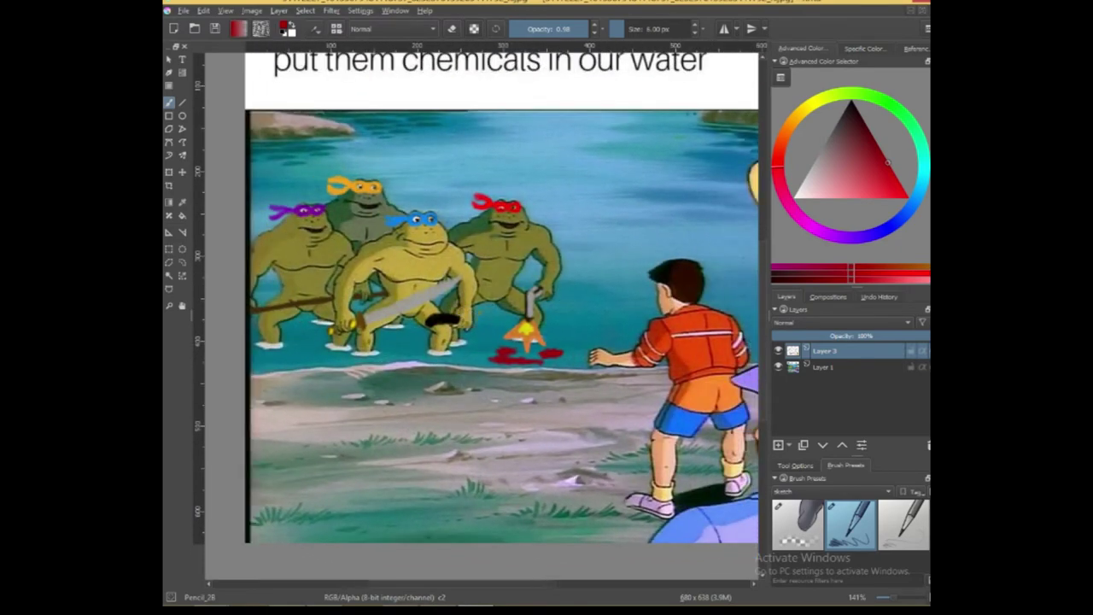
key(ctrl+plus)
key(ctrl+plus)
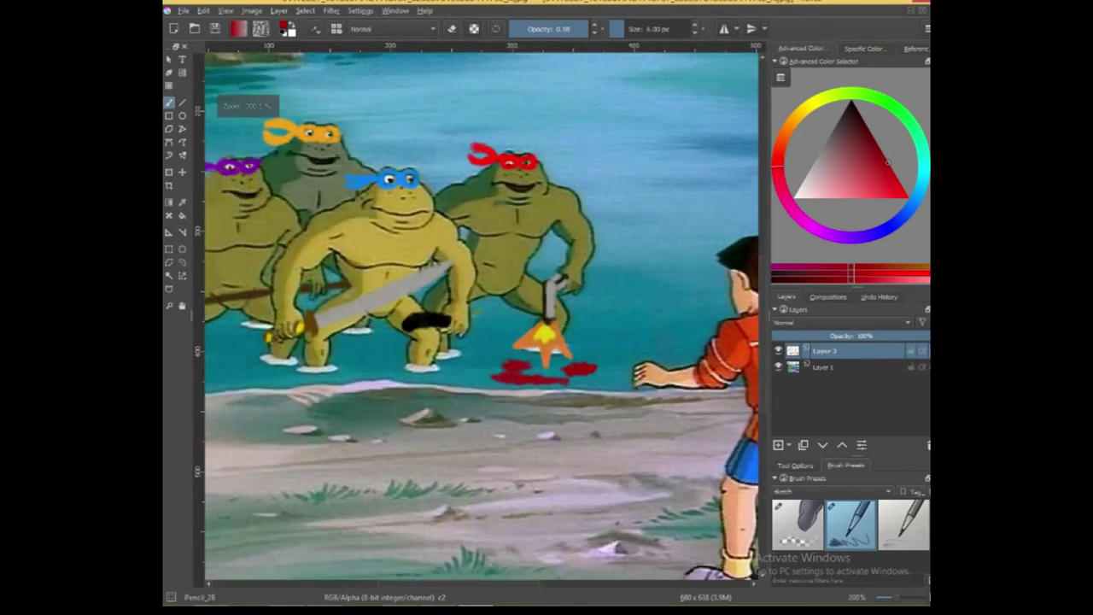
drag(506, 271, 530, 444)
key(ctrl+plus)
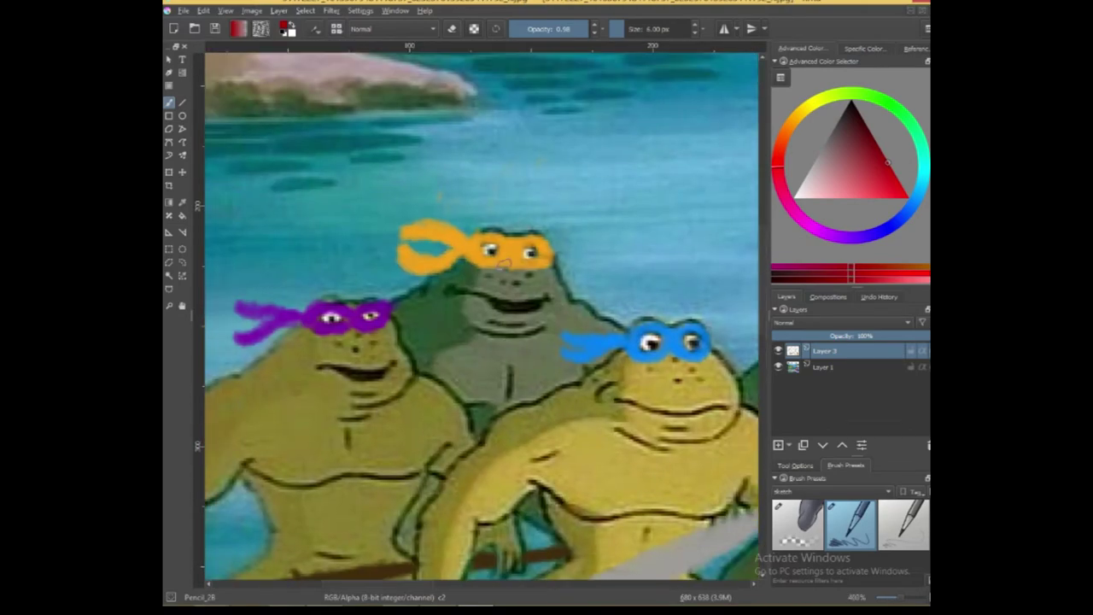
drag(479, 317, 426, 279)
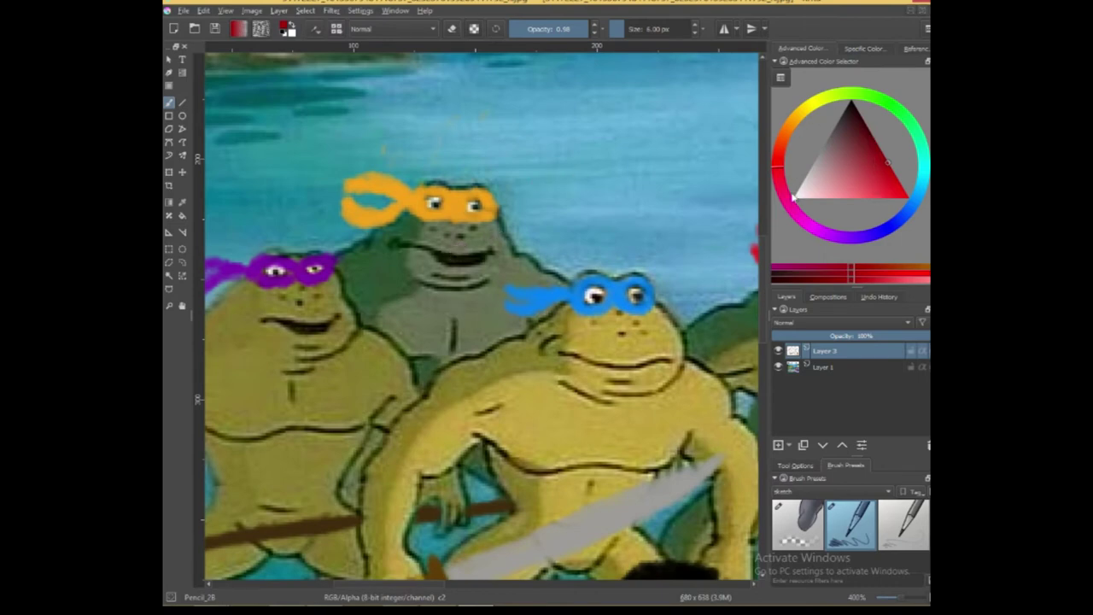
drag(727, 168, 616, 199)
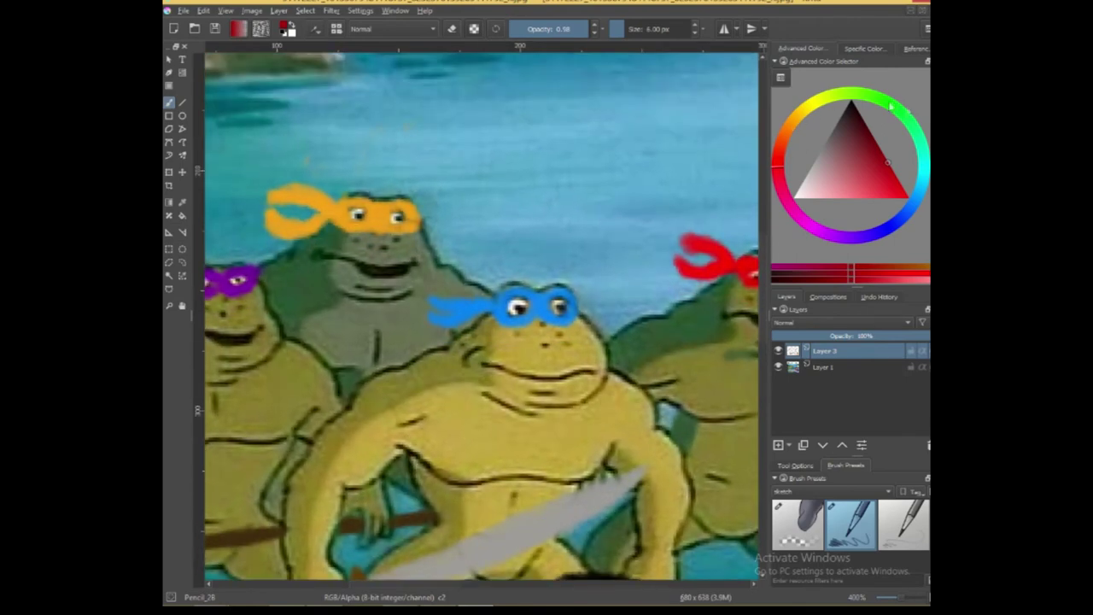
click(792, 124)
click(815, 160)
drag(820, 174, 812, 174)
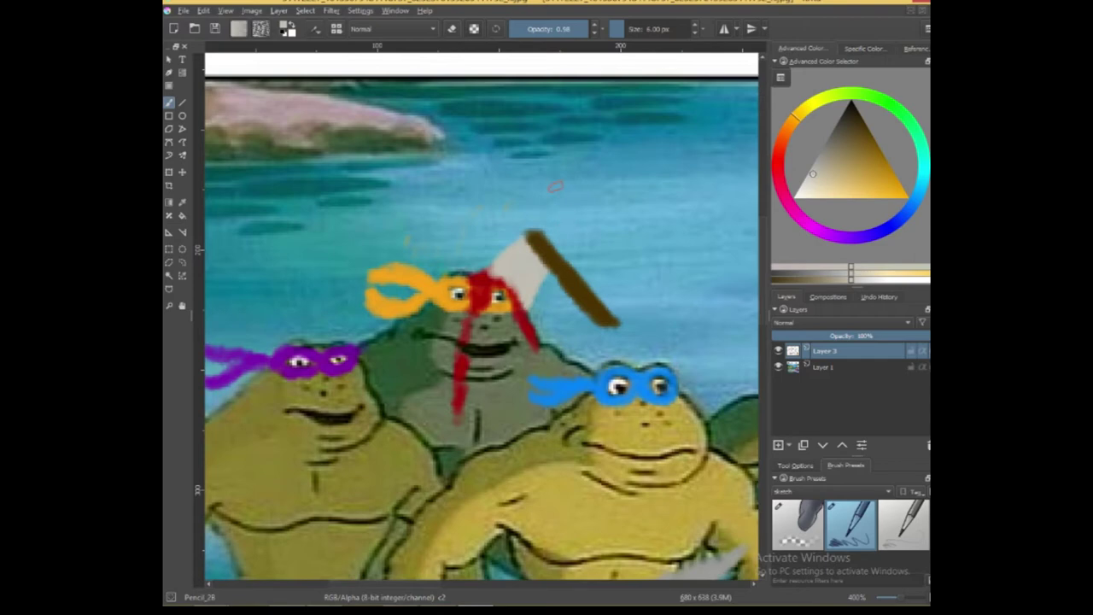
- Try a short light grey stroke in the water beside the axe handle and undo it
drag(576, 185, 534, 167)
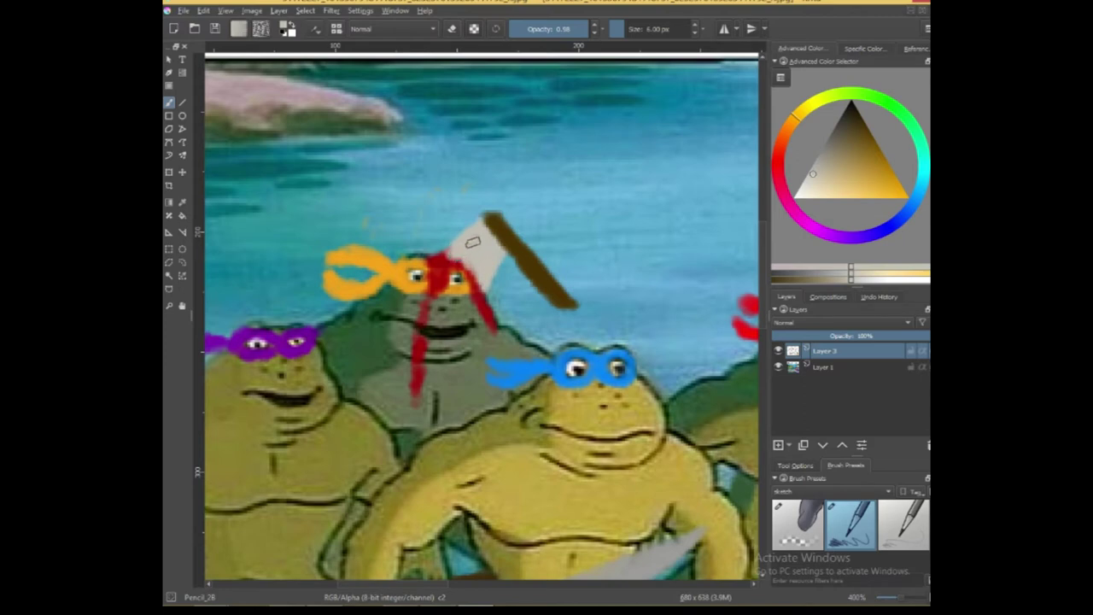
key(ctrl+minus)
key(ctrl+minus)
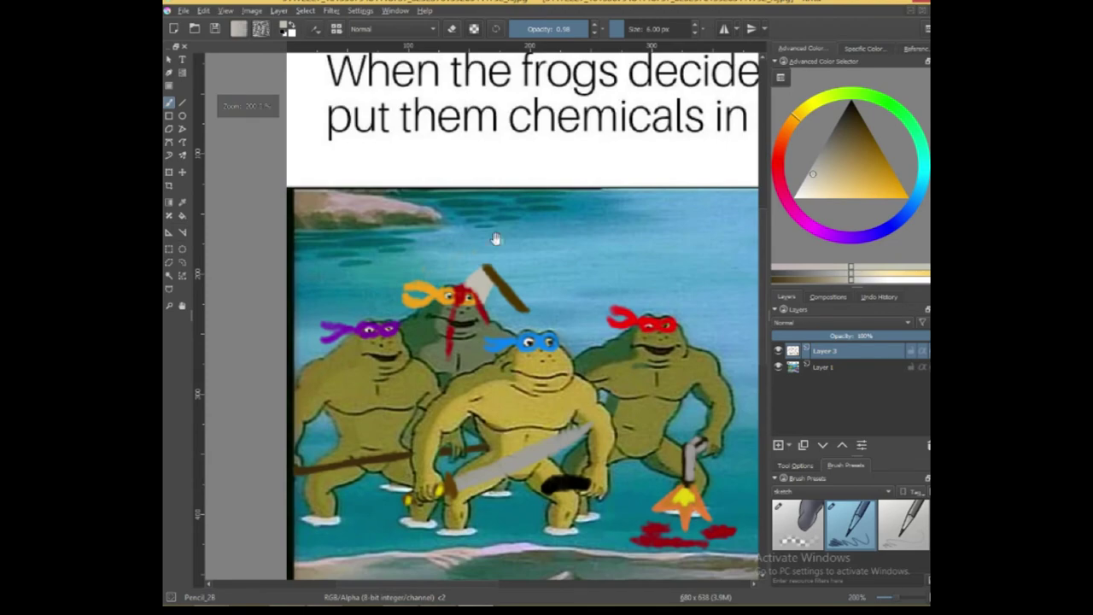
drag(507, 244, 476, 208)
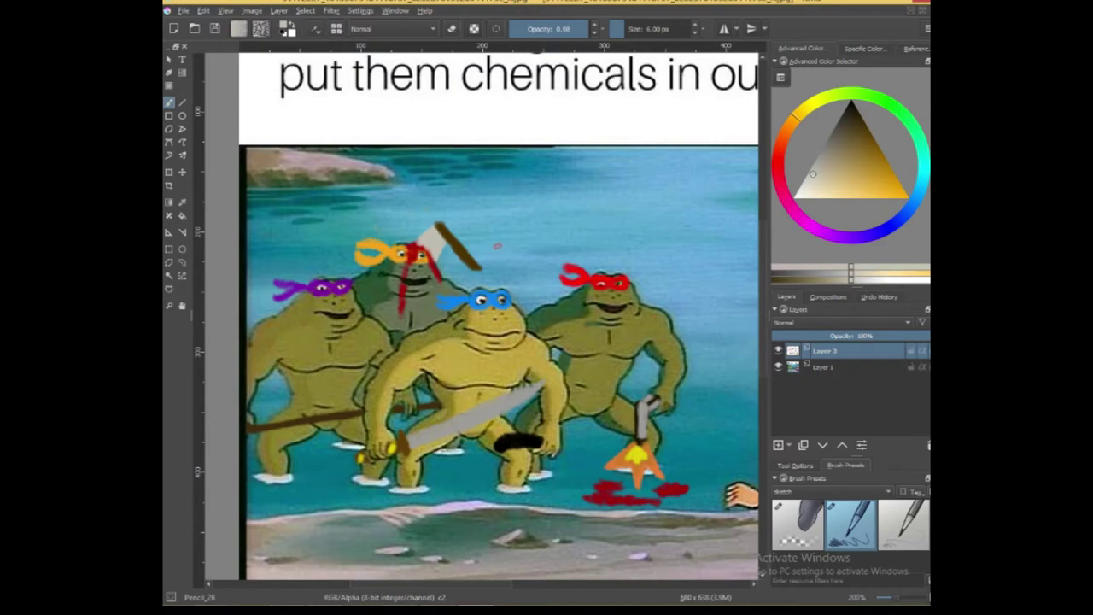
drag(499, 245, 558, 263)
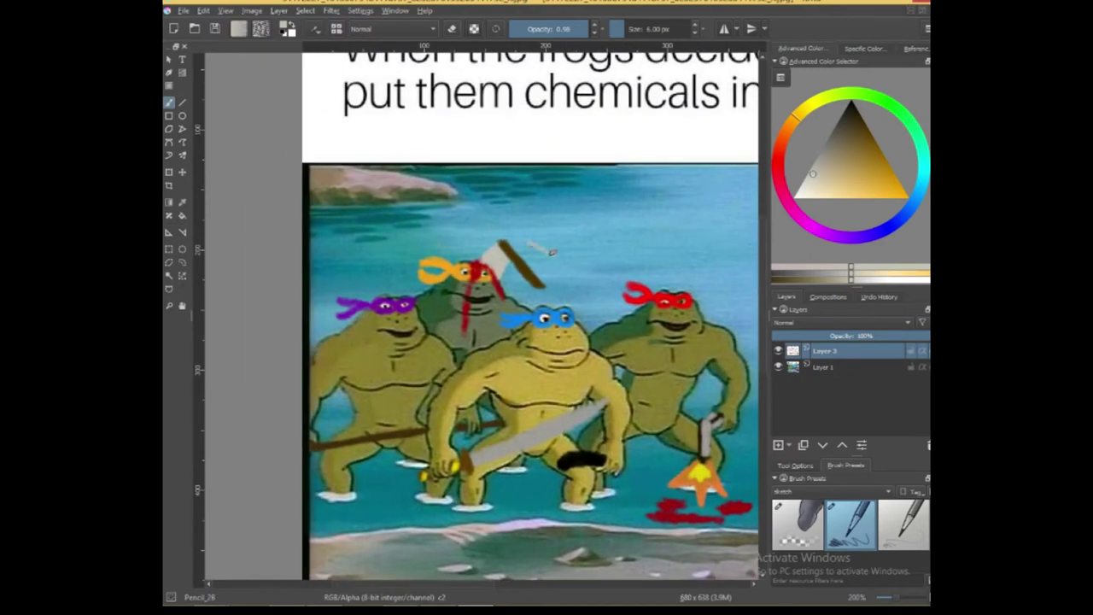
key(ctrl+z)
drag(549, 247, 580, 239)
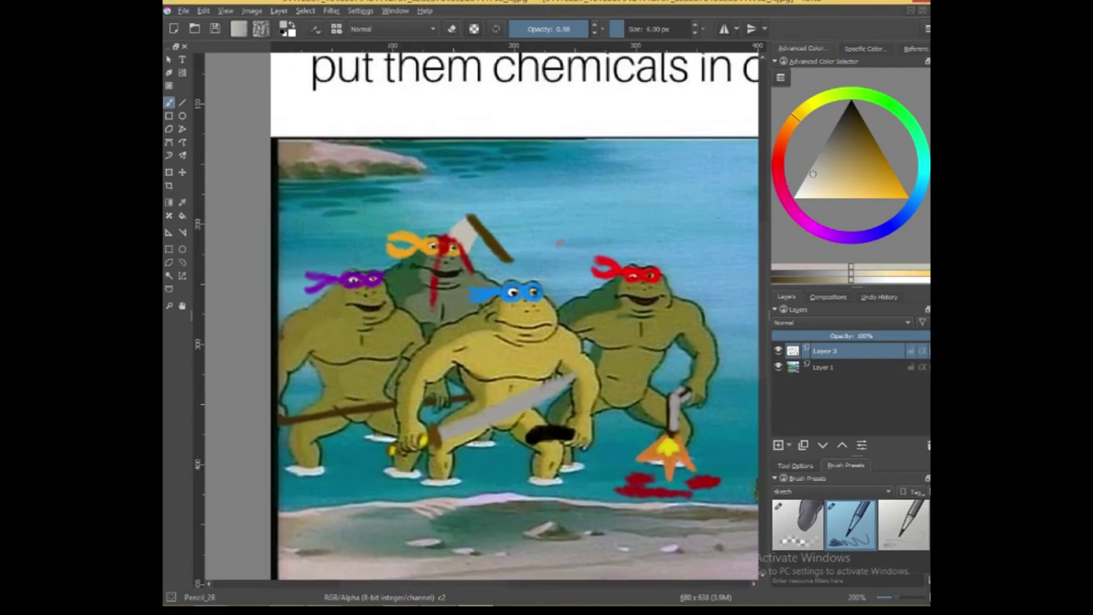
- Select the dark red again and examine the masks and weapons of all four frogs up close
key(ctrl+plus)
key(ctrl+plus)
drag(565, 207, 564, 254)
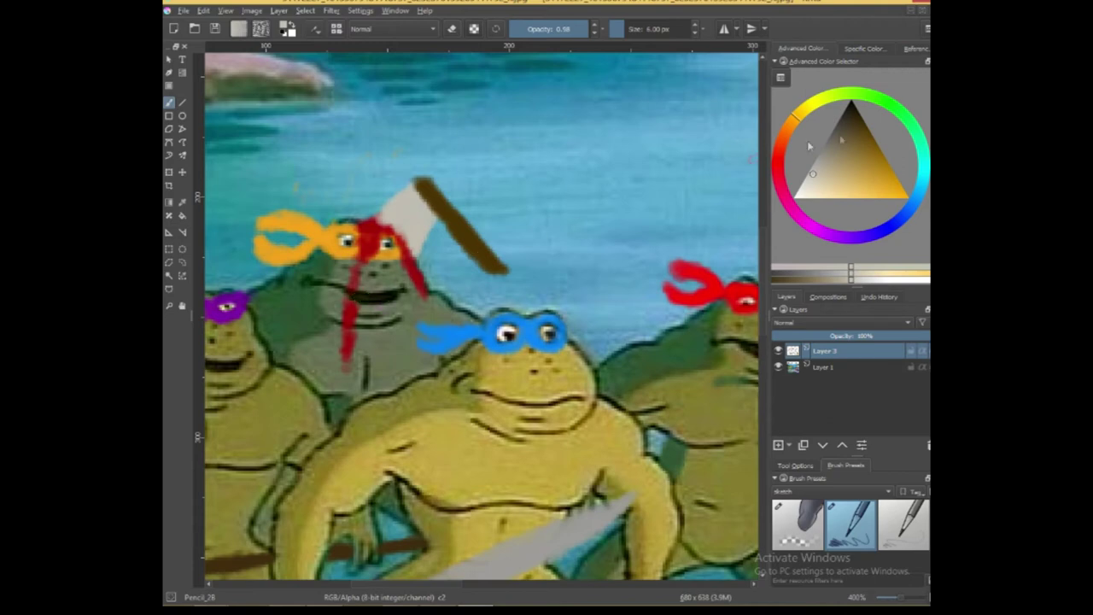
click(776, 163)
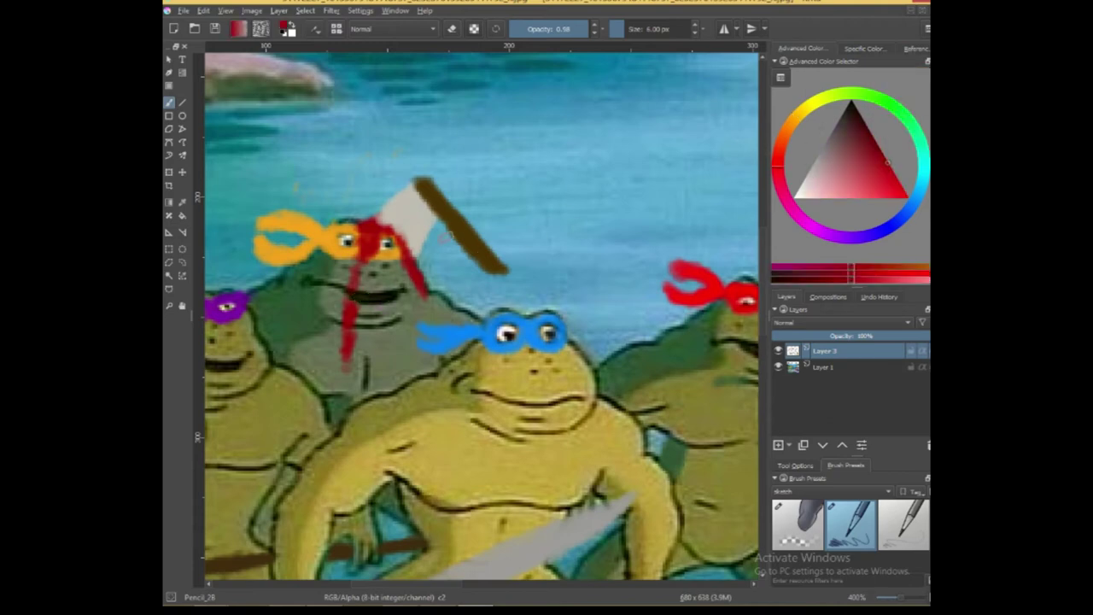
mouse_move(445, 278)
mouse_down()
mouse_move(546, 210)
mouse_move(560, 275)
mouse_up()
scroll(558, 273, down, 2)
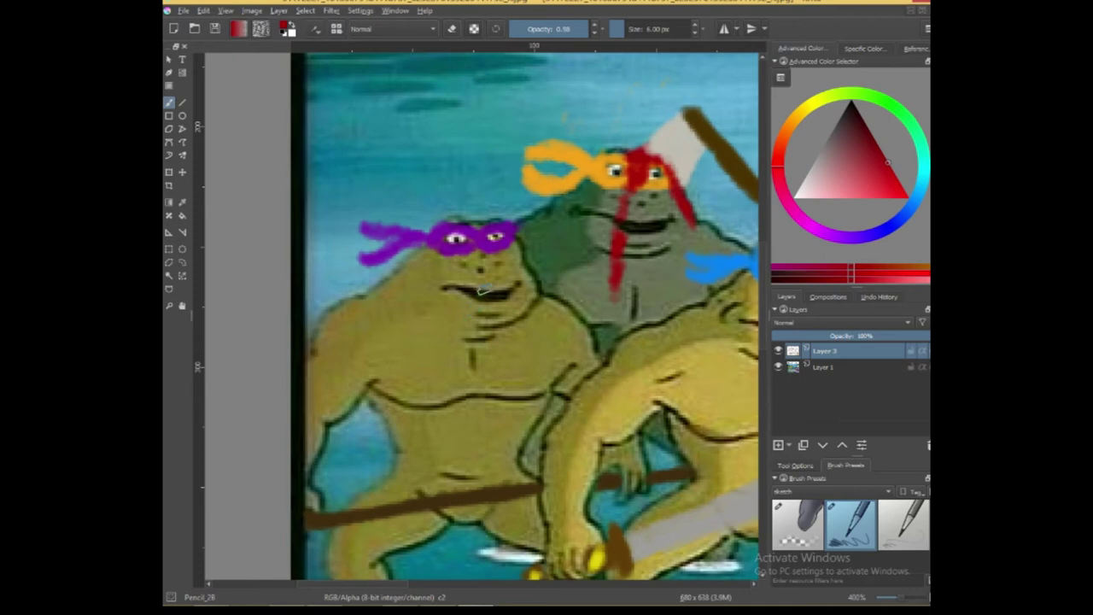
drag(481, 300, 456, 234)
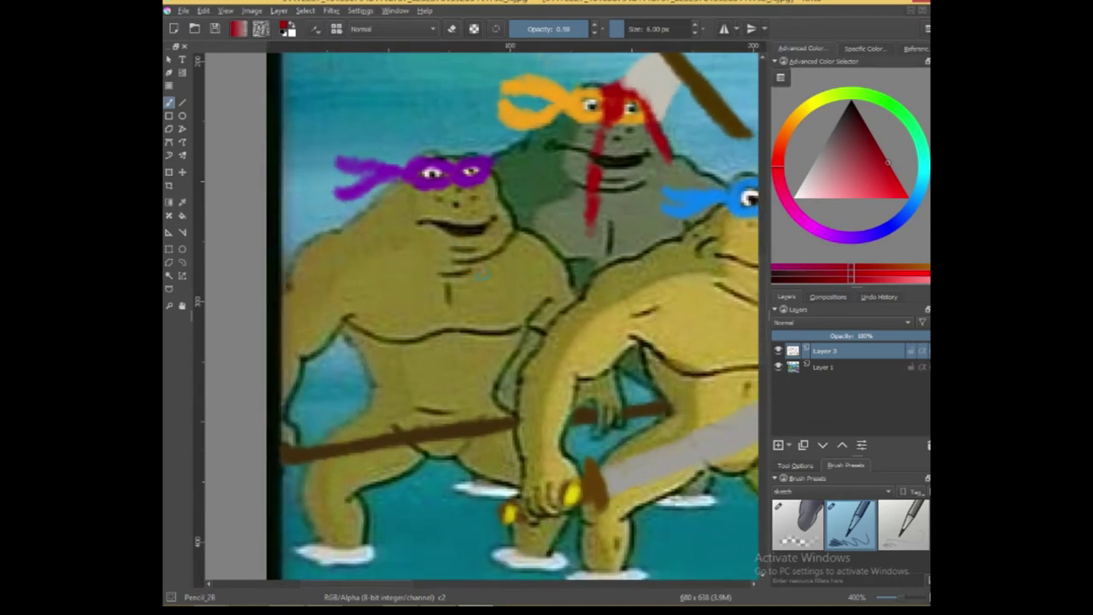
scroll(444, 256, up, 1)
drag(421, 265, 344, 299)
mouse_move(466, 261)
mouse_down()
mouse_move(392, 222)
mouse_move(386, 204)
mouse_up()
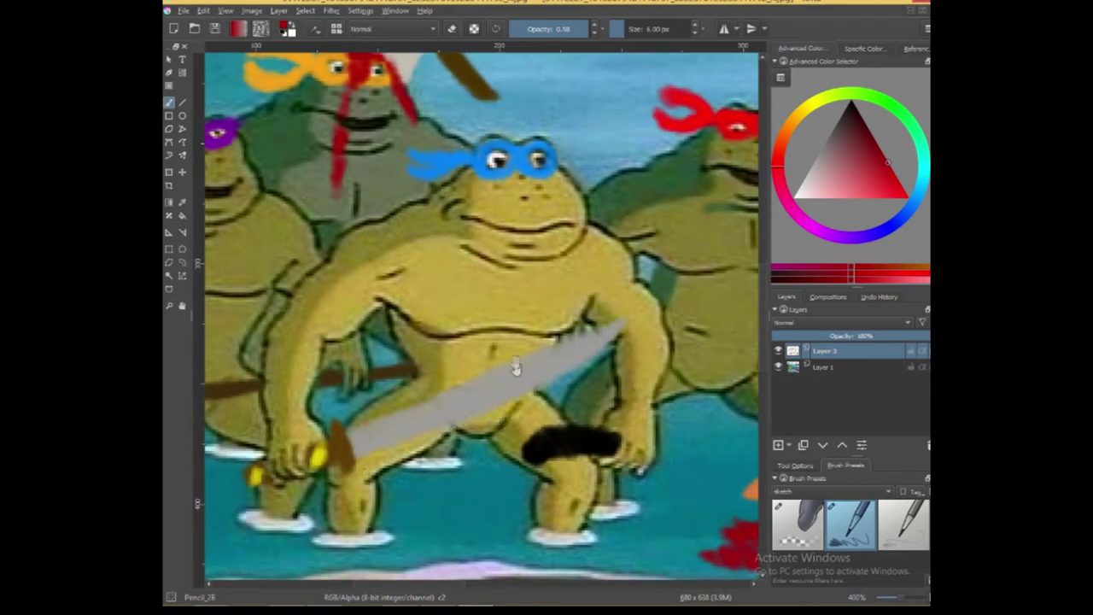
scroll(425, 320, up, 1)
drag(424, 318, 274, 321)
drag(415, 271, 348, 316)
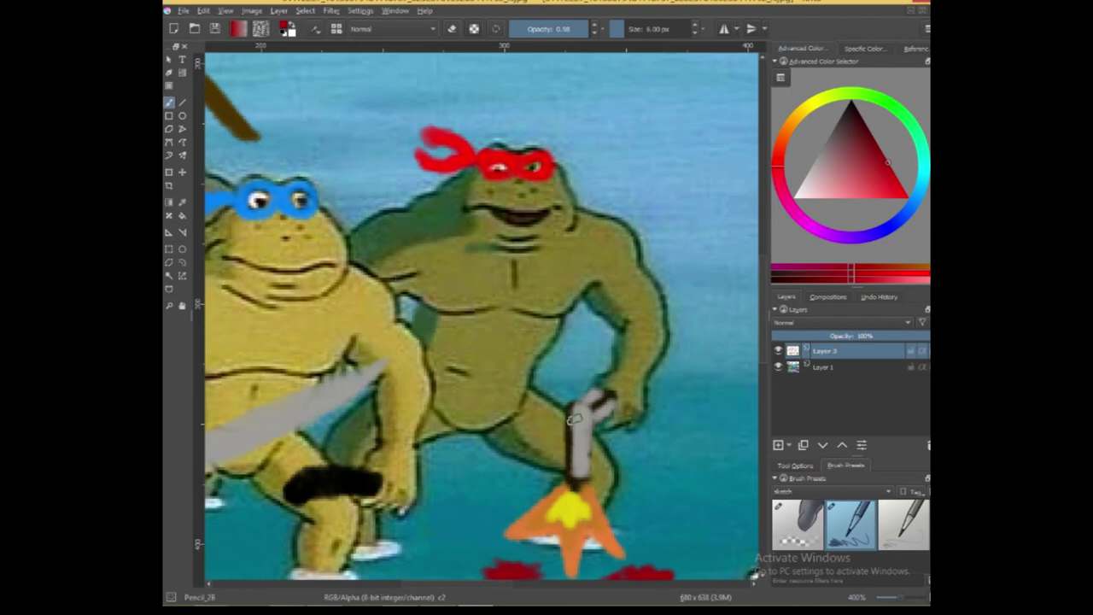
drag(547, 425, 544, 319)
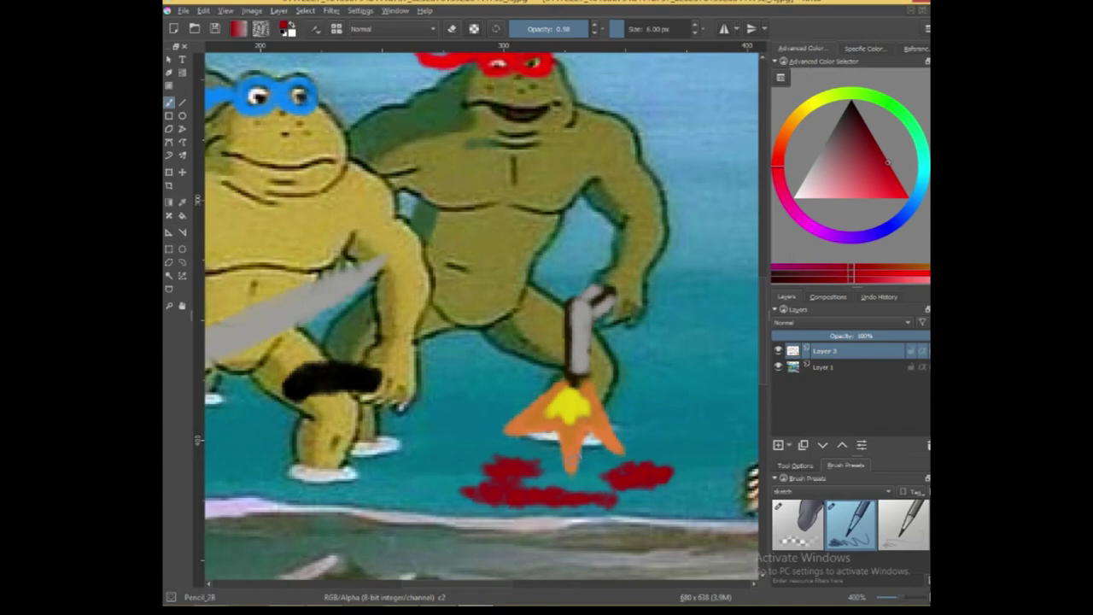
- Examine the muzzle flash and red splatter, the axe wound, and the composition of the whole group
drag(536, 340, 569, 427)
mouse_move(536, 365)
mouse_down()
mouse_move(586, 417)
mouse_move(571, 396)
mouse_up()
mouse_move(561, 350)
mouse_down()
mouse_move(593, 392)
mouse_move(603, 381)
mouse_up()
drag(547, 326, 622, 345)
scroll(584, 320, left, 5)
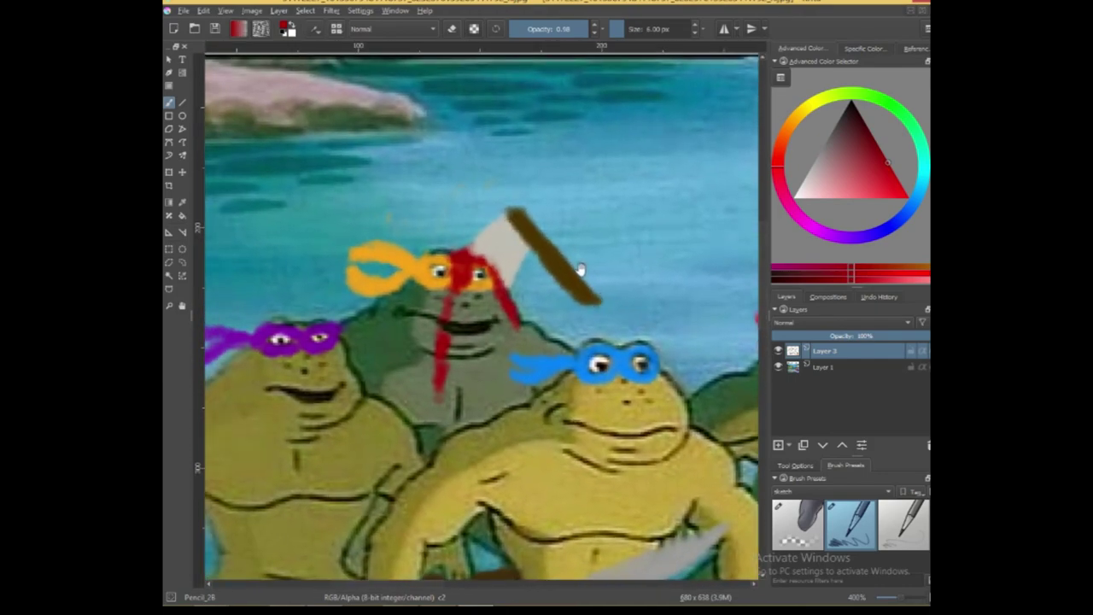
scroll(585, 273, down, 3)
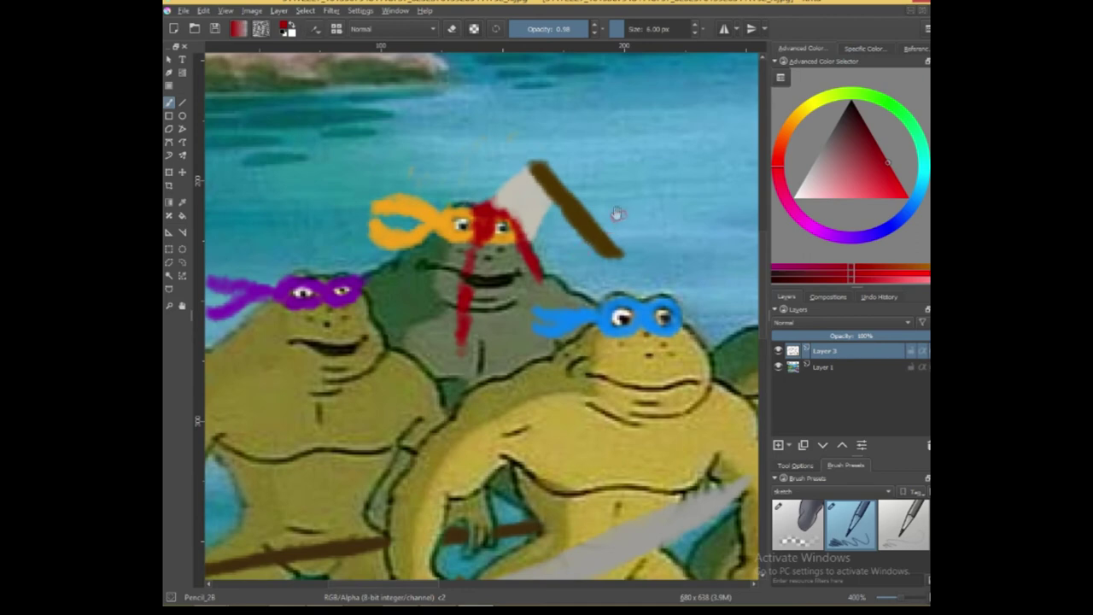
scroll(600, 210, right, 5)
scroll(551, 196, right, 2)
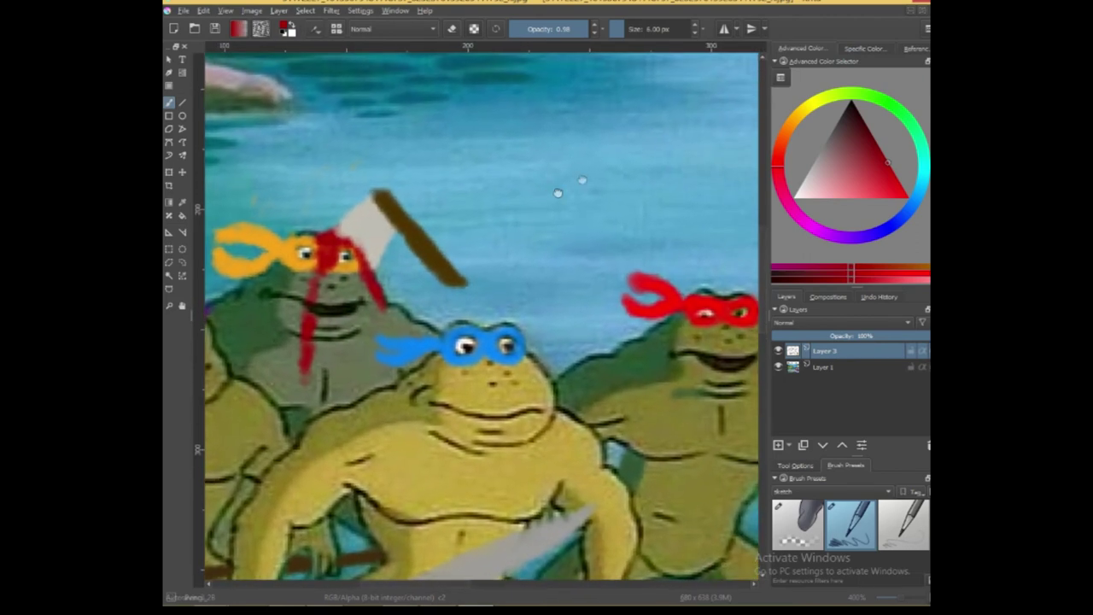
scroll(547, 238, left, 5)
scroll(585, 236, down, 5)
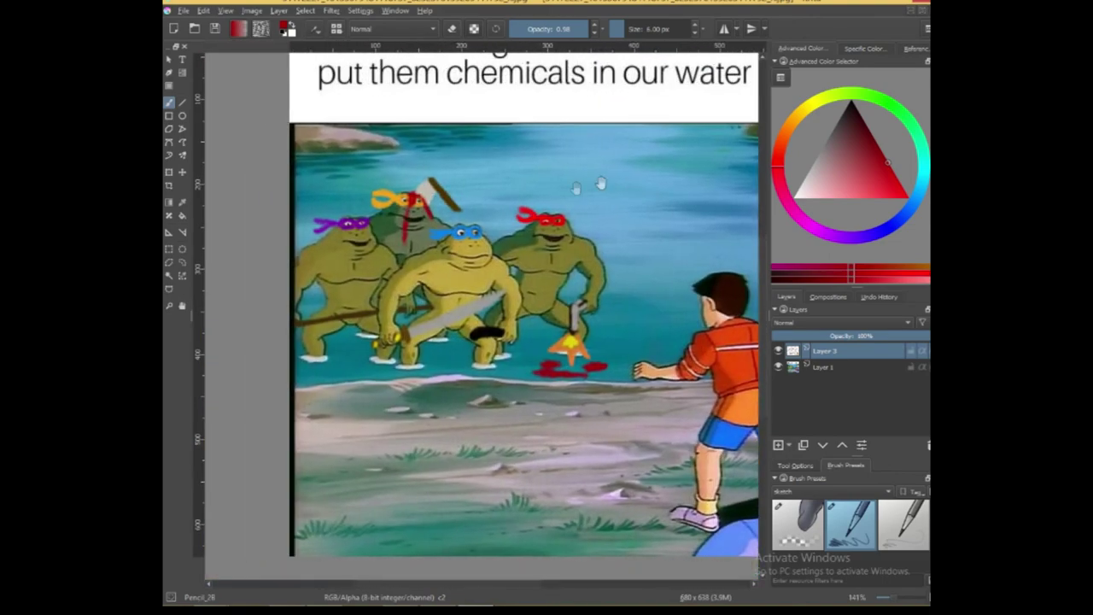
scroll(605, 213, up, 1)
scroll(606, 212, up, 2)
scroll(580, 221, up, 2)
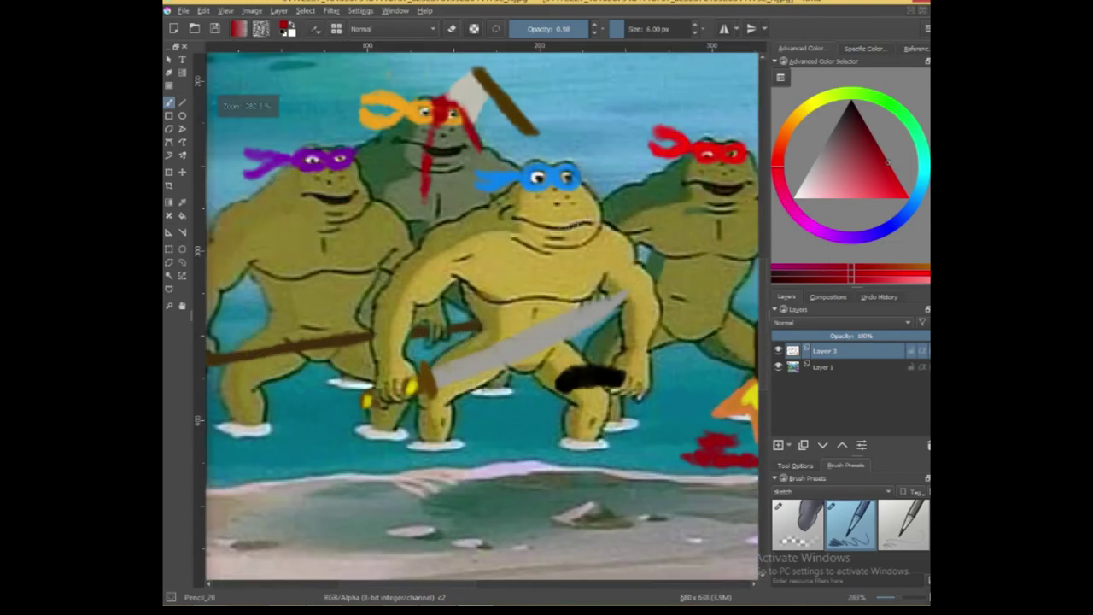
- Choose a dark blue and paint shorts on the blue-masked frog around the sword blade
mouse_move(809, 114)
mouse_down()
mouse_move(795, 124)
mouse_move(905, 213)
mouse_up()
click(875, 141)
drag(491, 375, 574, 352)
drag(481, 339, 521, 329)
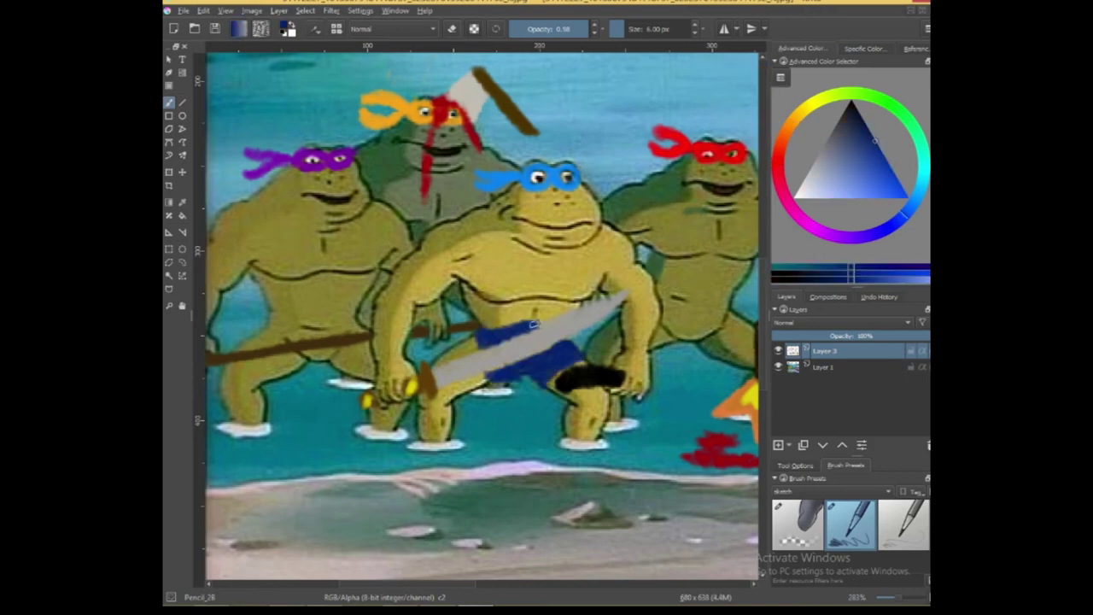
mouse_move(499, 258)
mouse_down()
mouse_move(484, 246)
mouse_move(481, 212)
mouse_move(436, 206)
mouse_up()
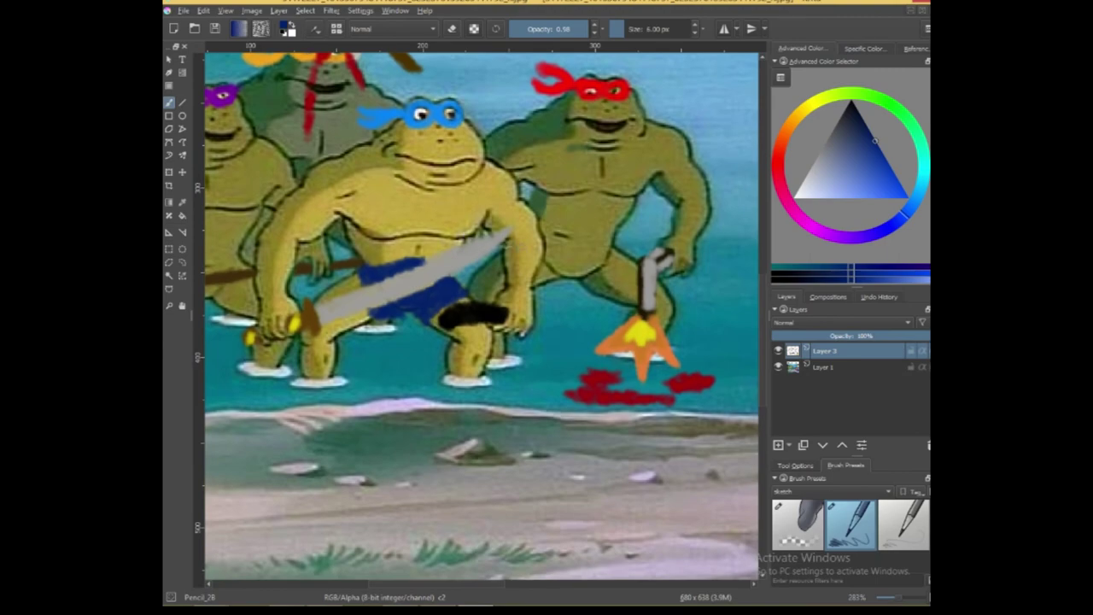
drag(581, 241, 573, 222)
drag(418, 147, 573, 193)
drag(474, 219, 412, 227)
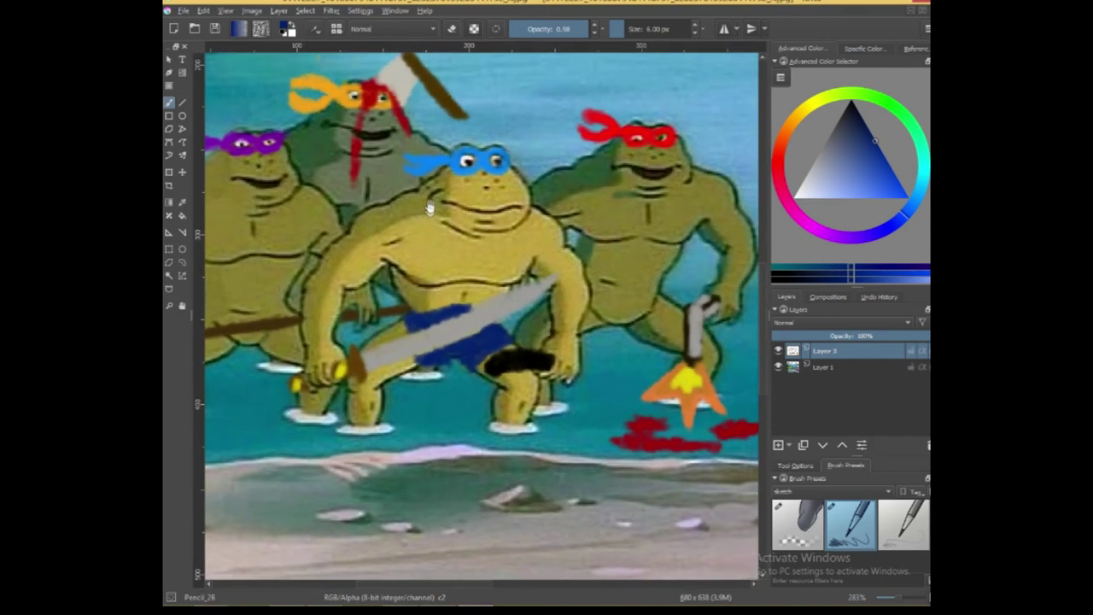
- Replace the caption with "The lost Teenage Mutant Ninja Turtle Episode." on two lines, scaled to fit the white header
key(1)
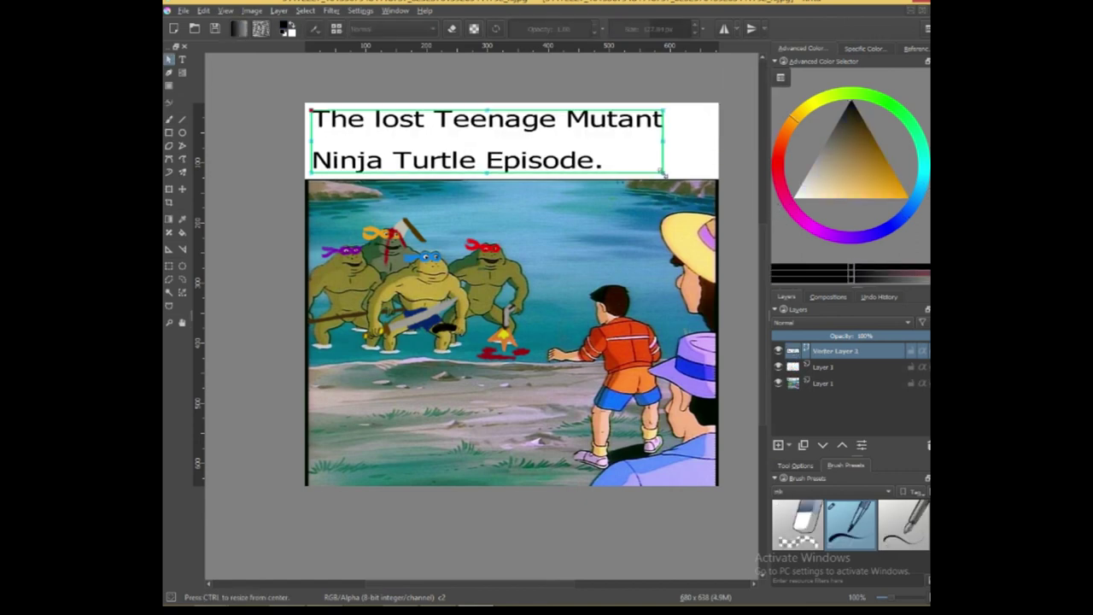
drag(661, 177, 660, 176)
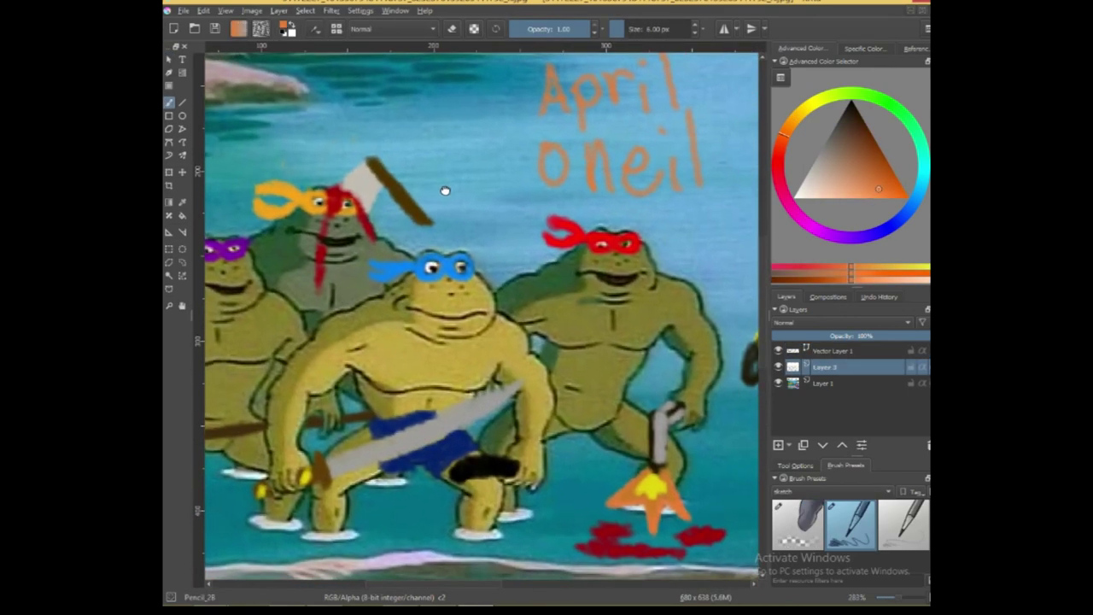
key(minus)
key(minus)
key(minus)
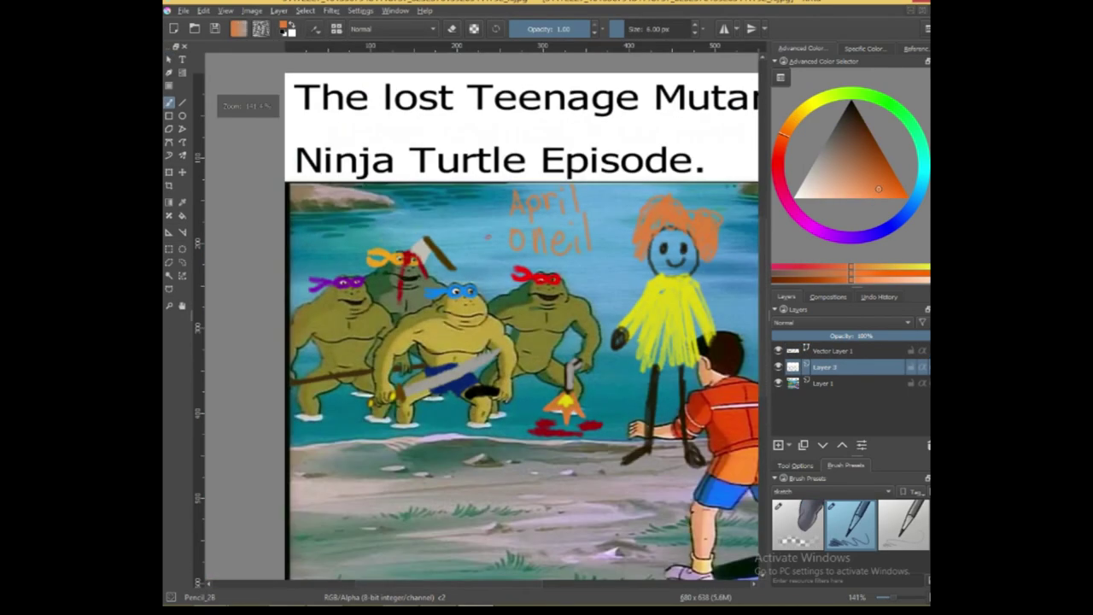